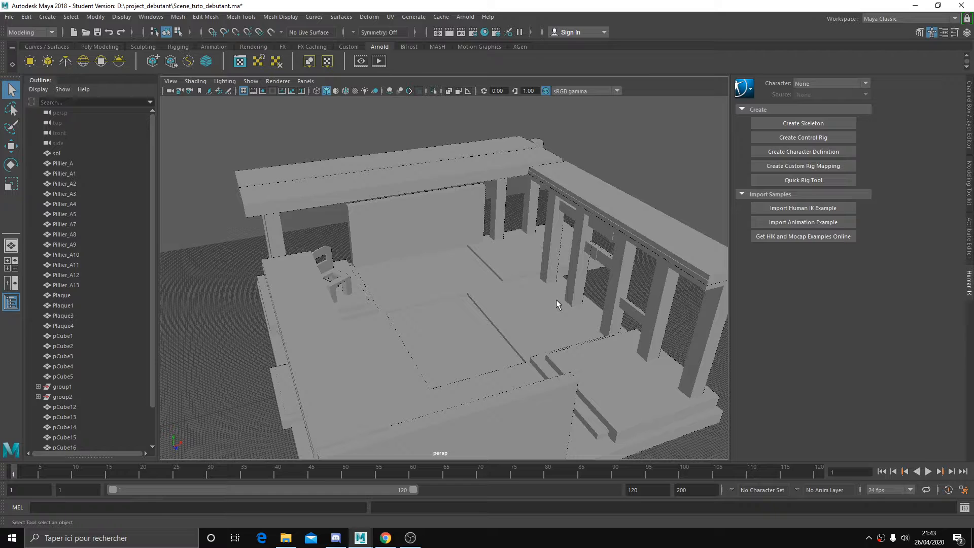
- Open the Hypershade and position its window so the chair and platforms remain visible in the viewport
left_click_drag(556, 299, 400, 310, "alt")
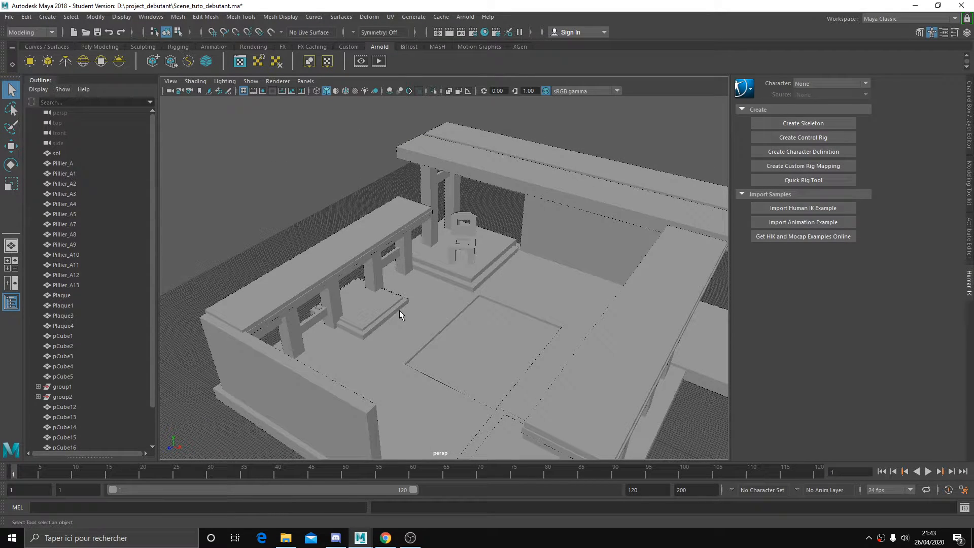
left_click(484, 33)
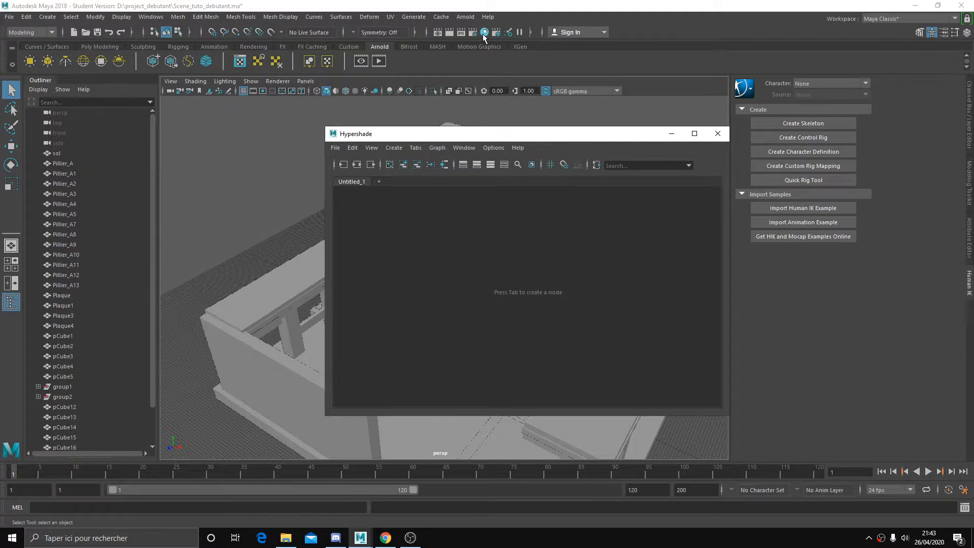
left_click(151, 16)
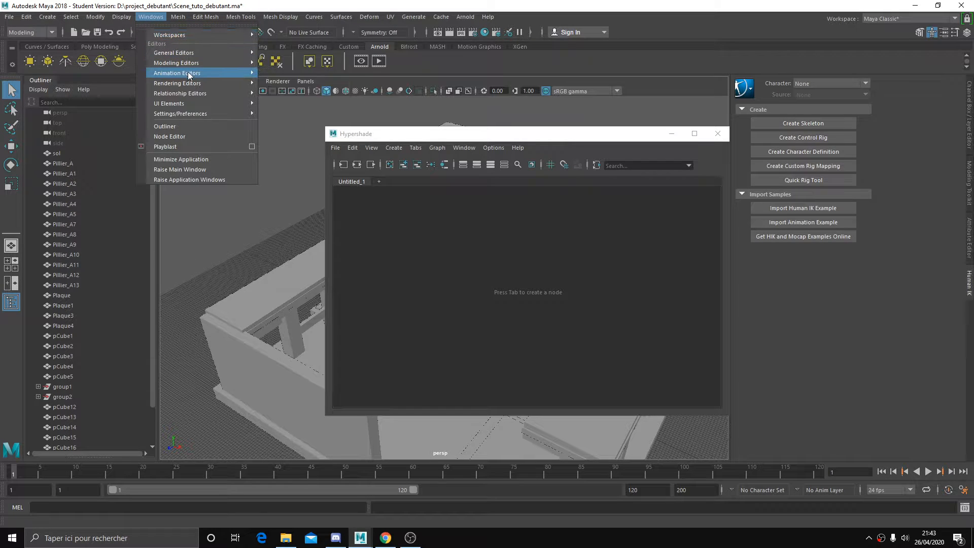
left_click(471, 198)
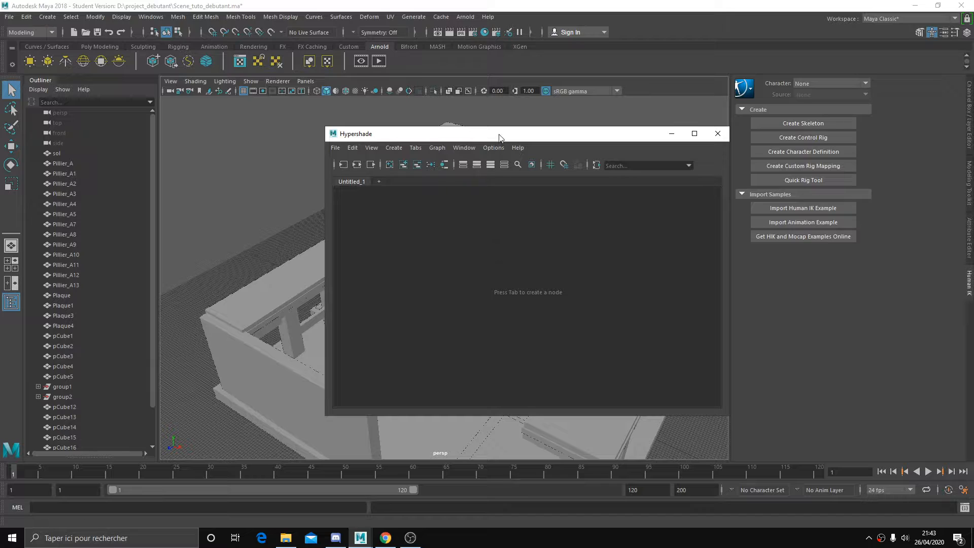
left_click_drag(500, 137, 446, 141)
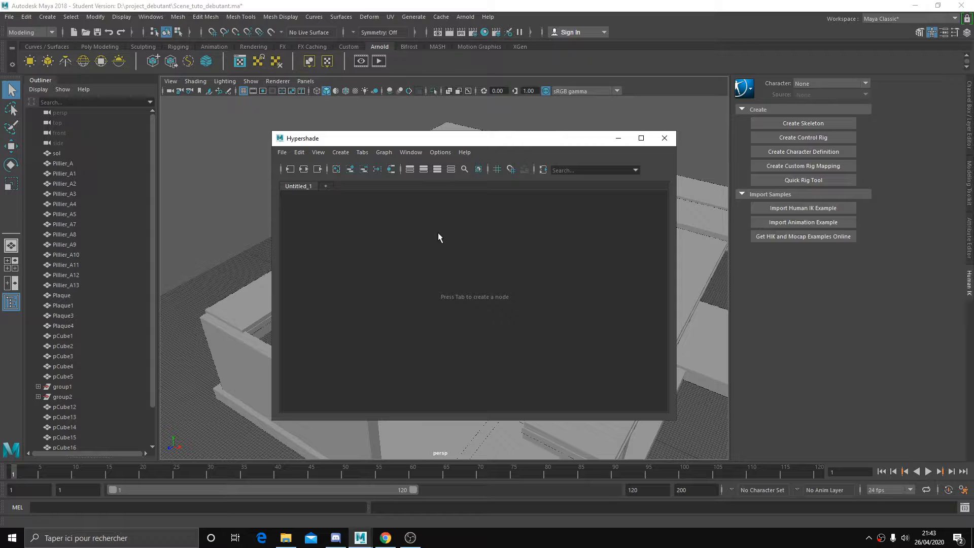
left_click_drag(472, 138, 716, 128)
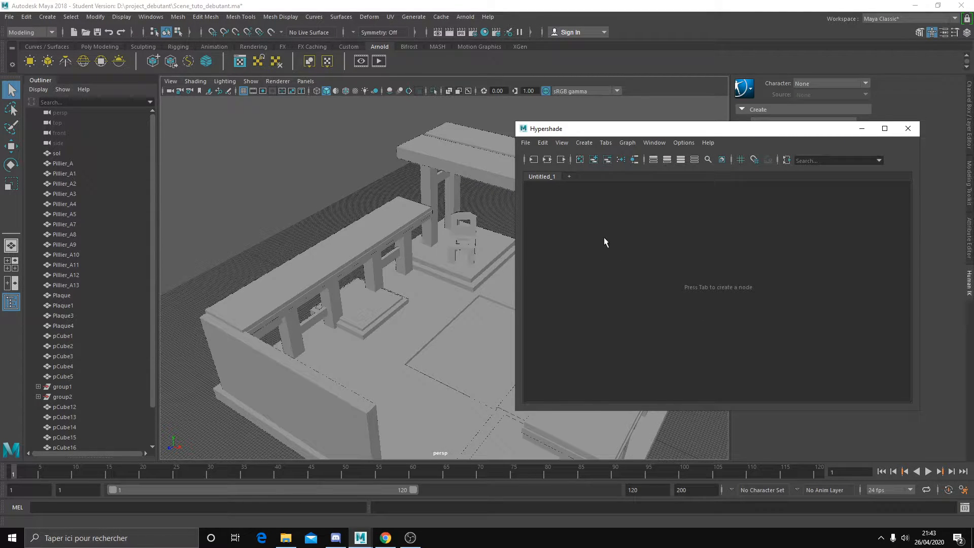
left_click_drag(610, 131, 583, 127)
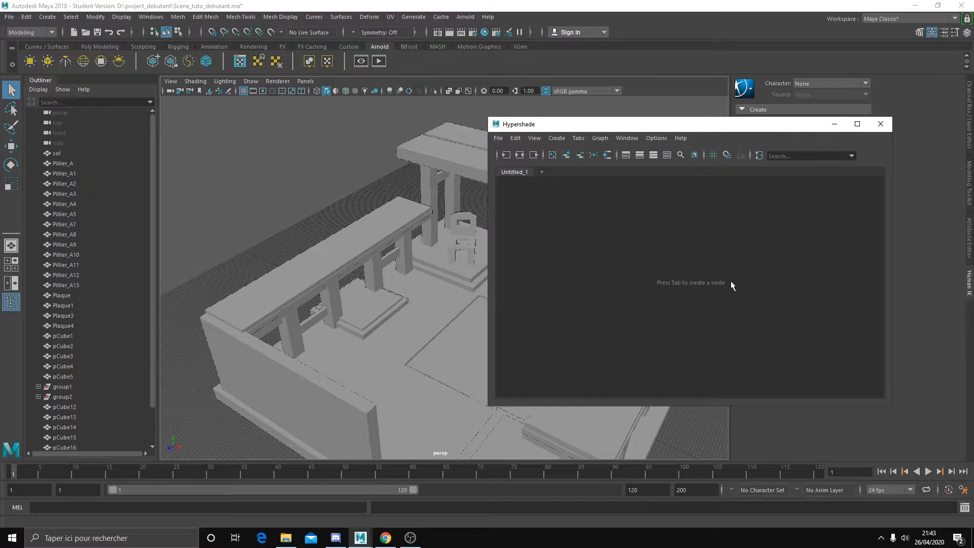
- Graph the chair's input and output connections in the Hypershade to view its default material network
left_click(471, 250)
left_click(520, 155)
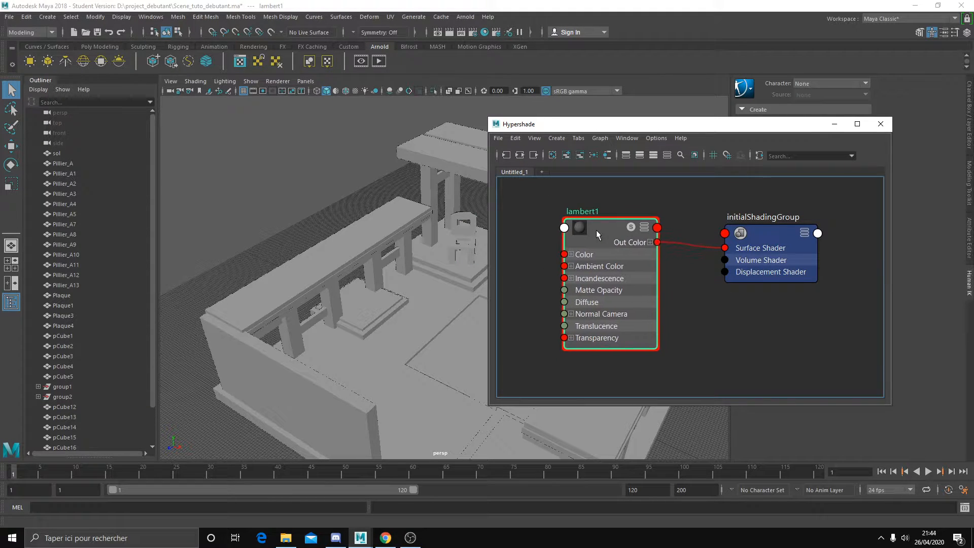
scroll(675, 308, "down", 2)
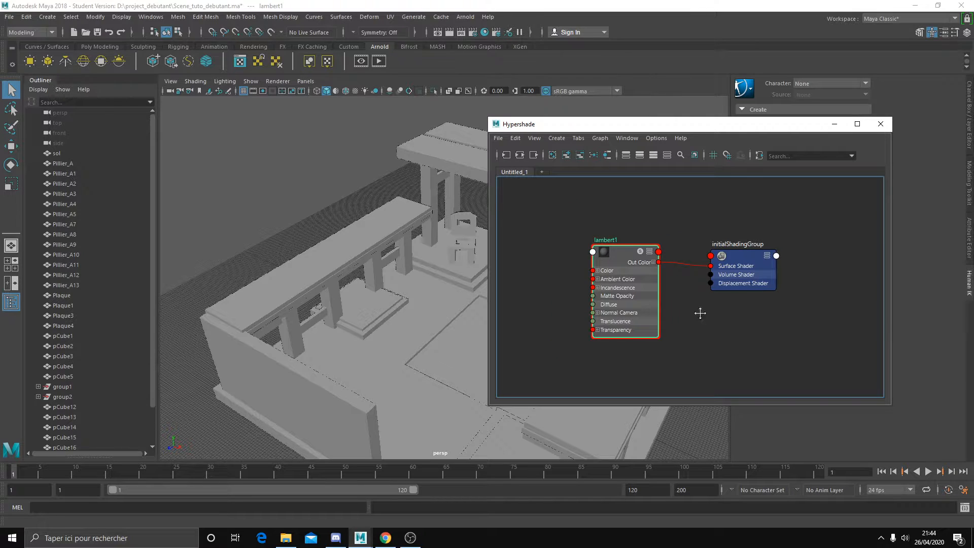
middle_click_drag(701, 311, 661, 300, "alt")
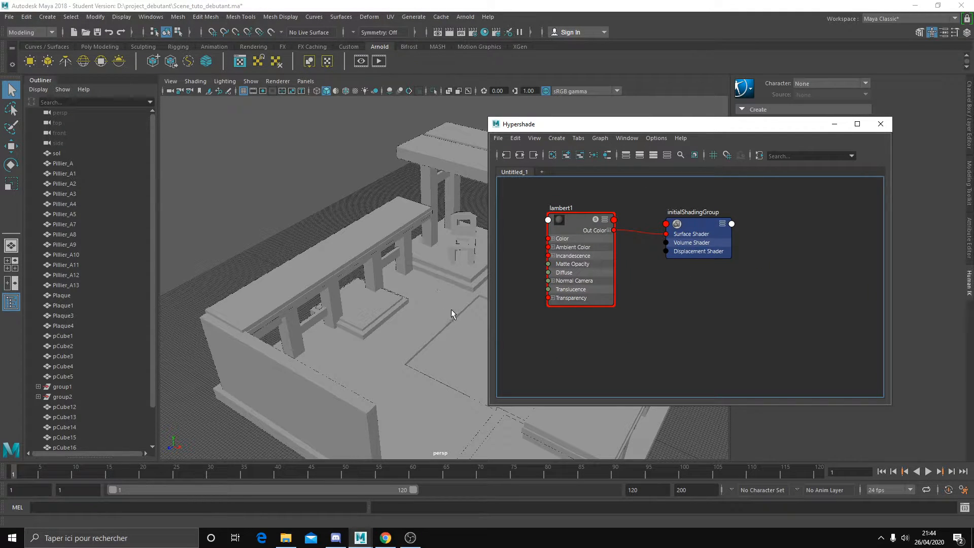
- Graph the shading network of the small platform's upper slab and show the Attribute Editor beside the Hypershade
left_click(356, 313)
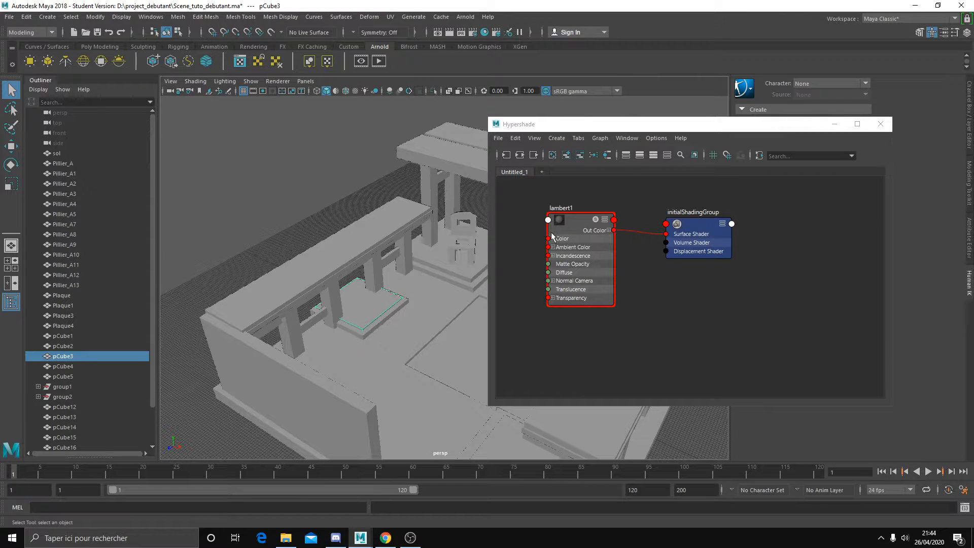
left_click(521, 156)
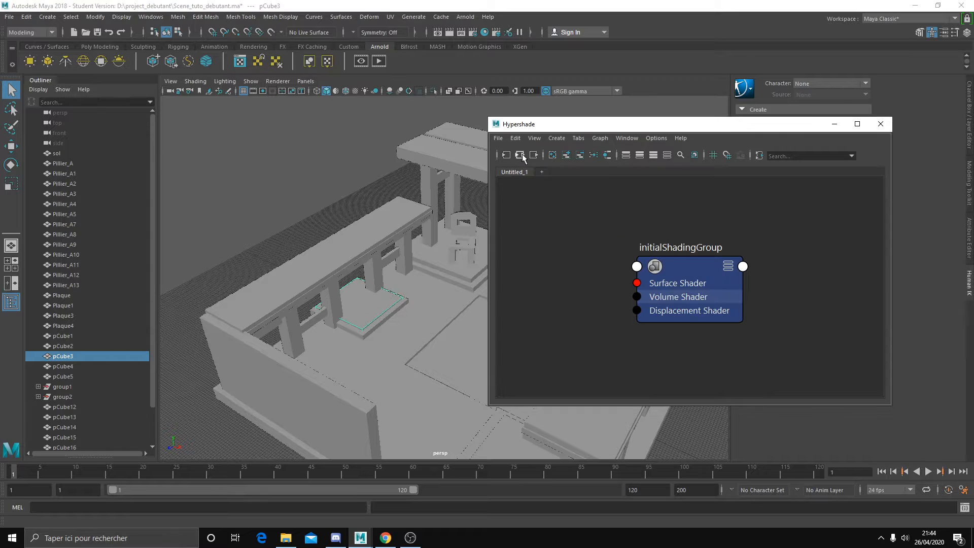
left_click_drag(607, 231, 782, 342)
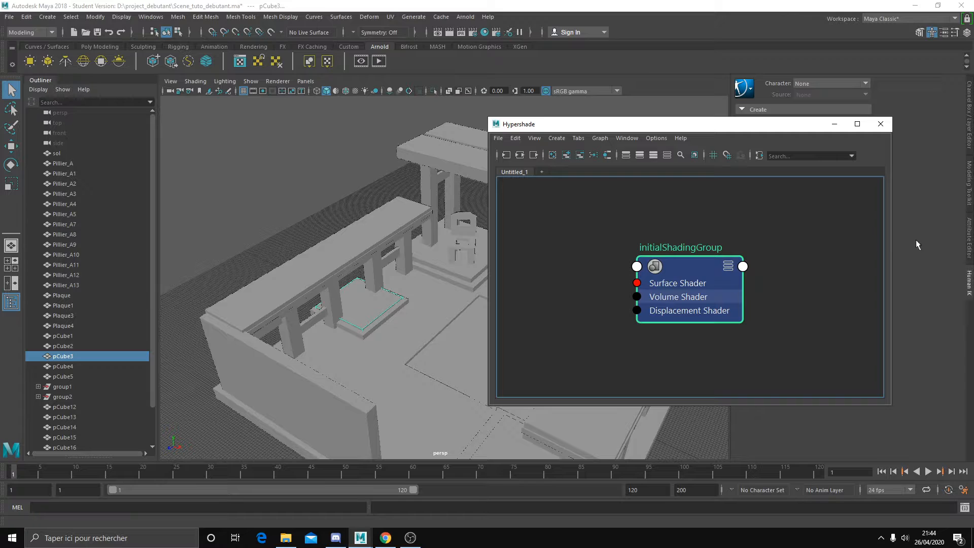
left_click(969, 236)
left_click_drag(715, 129, 683, 132)
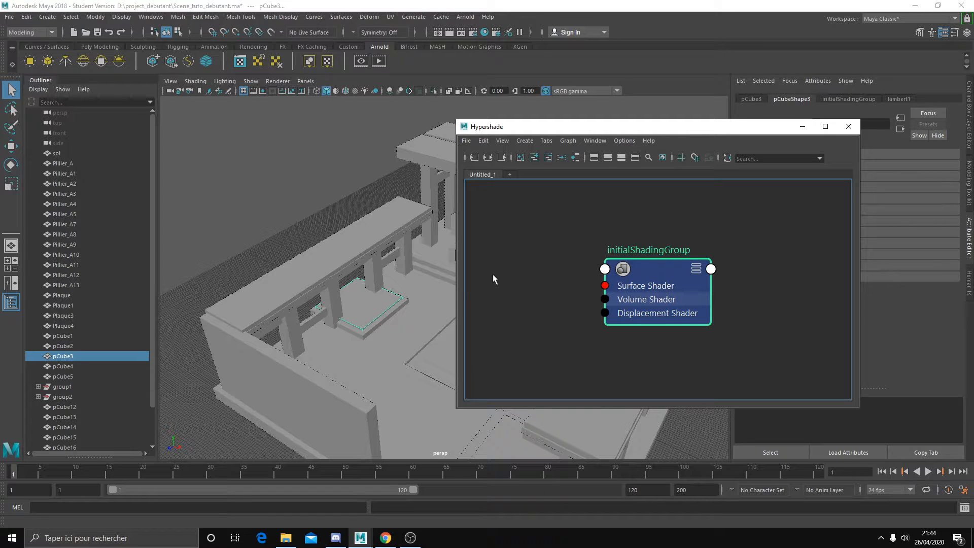
- Create a Lambert material in the Hypershade graph and arrange its node and shading group beside initialShadingGroup
left_click(530, 215)
middle_click_drag(728, 252, 619, 221, "alt")
key("Tab")
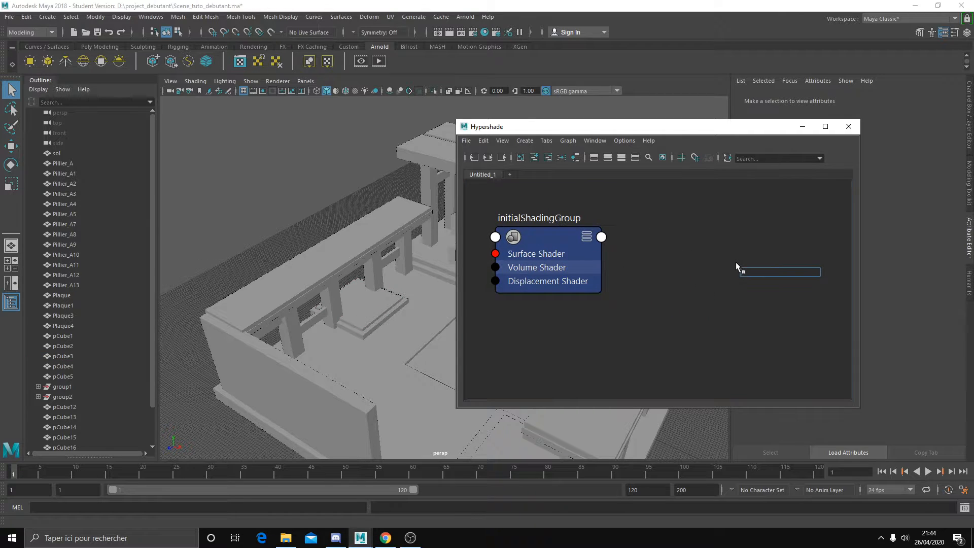
type("lamber")
left_click(752, 280)
left_click_drag(769, 284, 693, 270)
middle_click_drag(727, 230, 637, 218, "alt")
scroll(678, 227, "down", 3)
left_click_drag(649, 250, 661, 251)
left_click_drag(783, 261, 775, 256)
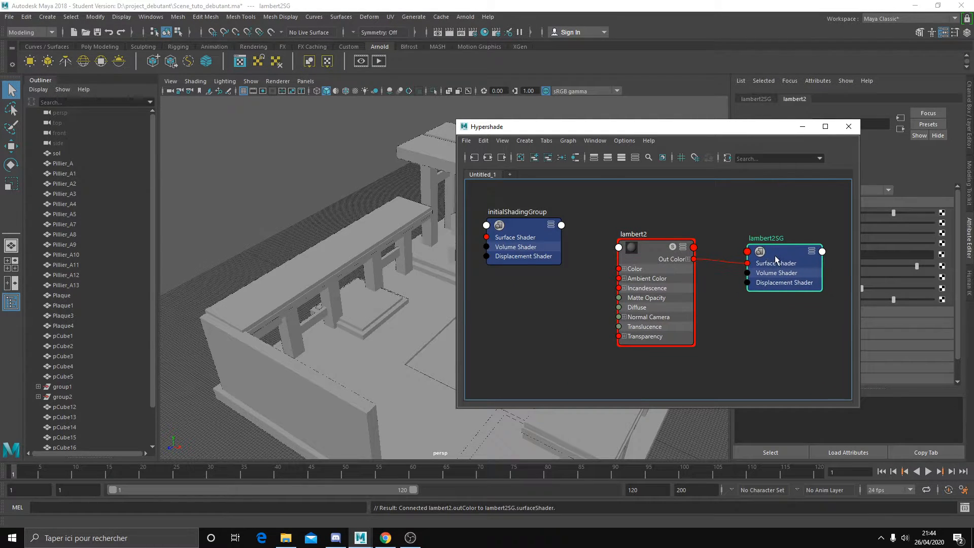
- Rename the new Lambert material as Wood
left_click(658, 246)
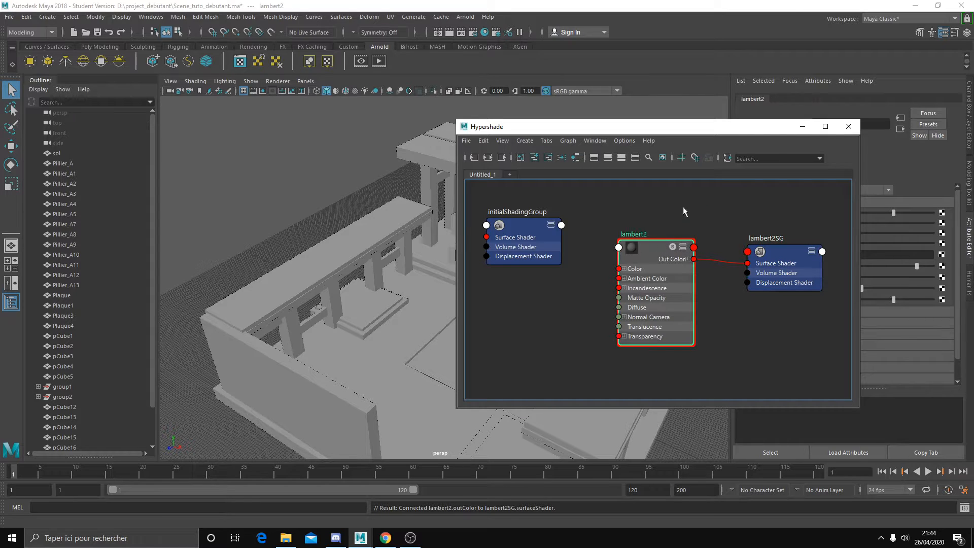
left_click_drag(713, 133, 633, 166)
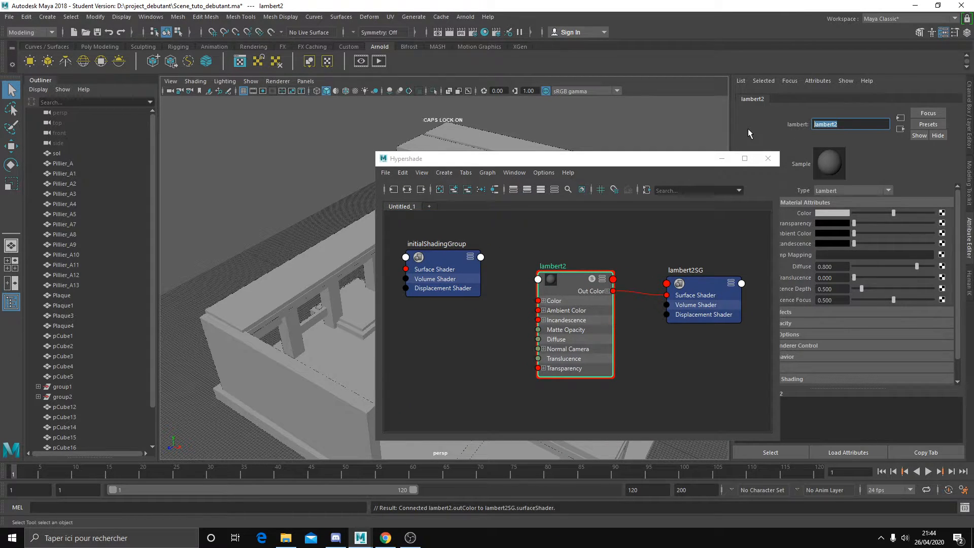
type("Wood")
- Set the Wood material's color to a reddish brown
left_click(572, 273)
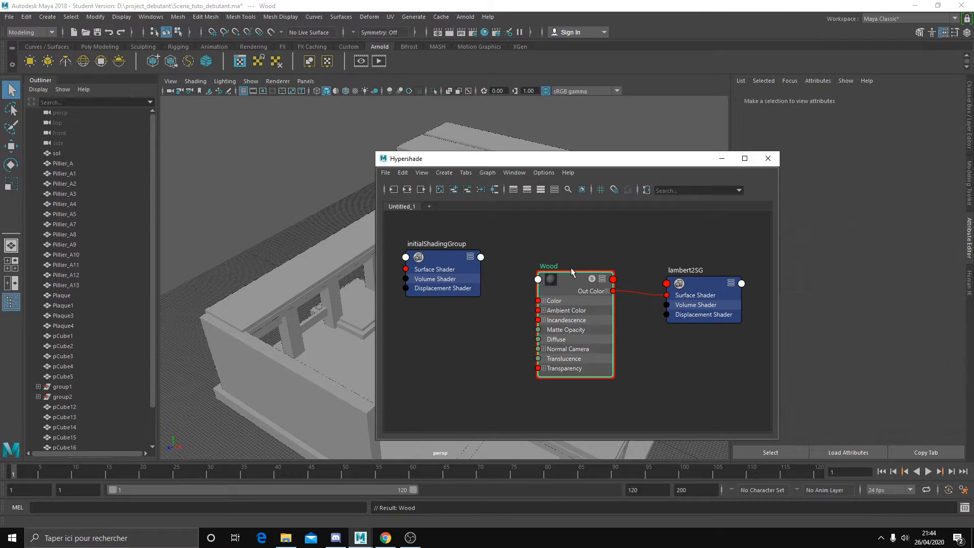
left_click_drag(604, 154, 604, 148)
left_click_drag(715, 153, 699, 147)
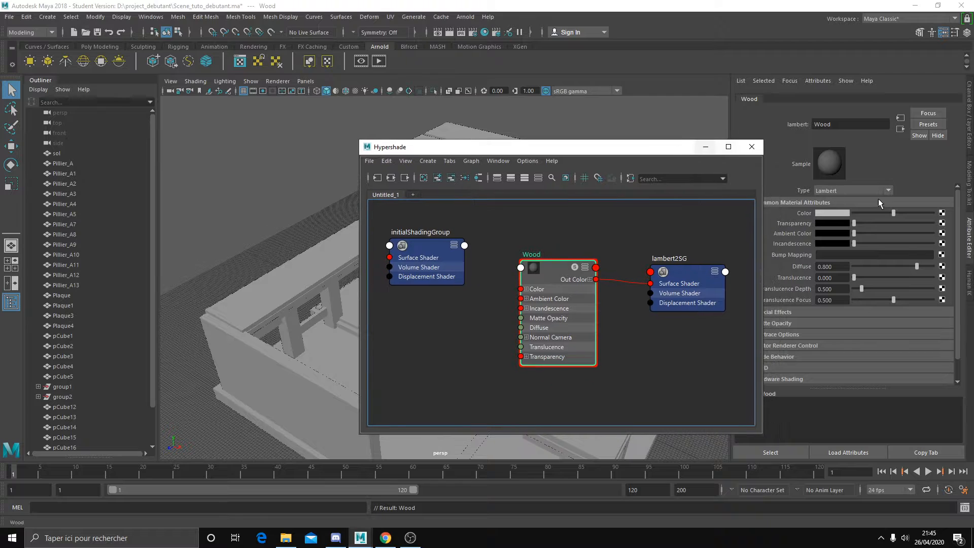
left_click(832, 212)
mouse_move(931, 232)
left_mouse_down()
mouse_move(954, 227)
mouse_move(927, 231)
left_mouse_up()
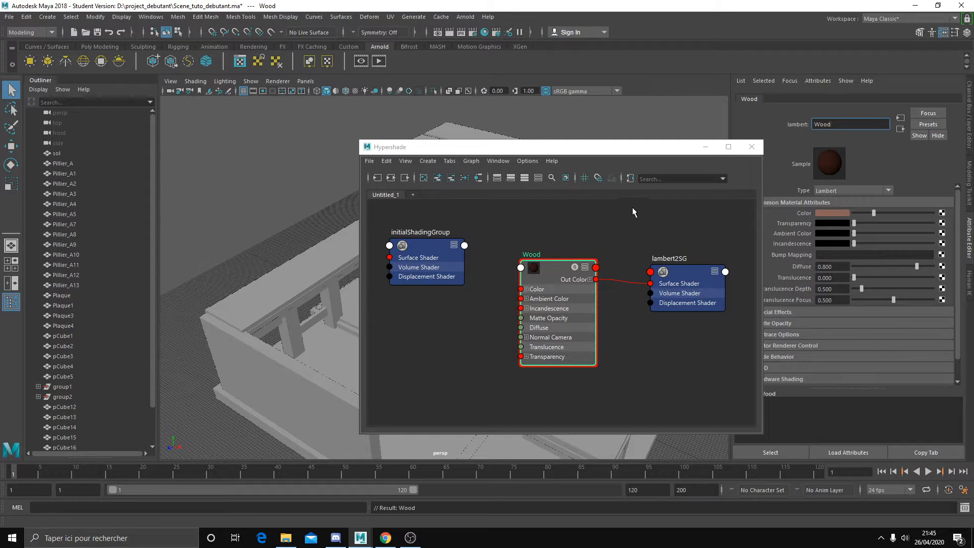
- Minimise the Hypershade and assign the existing Wood material to the chair
left_click(706, 148)
left_click(486, 270)
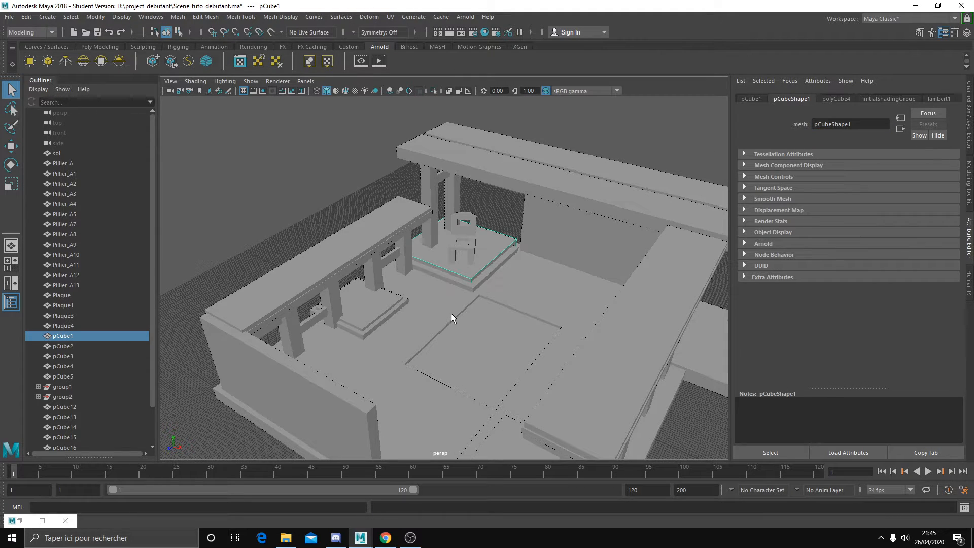
left_click(465, 257)
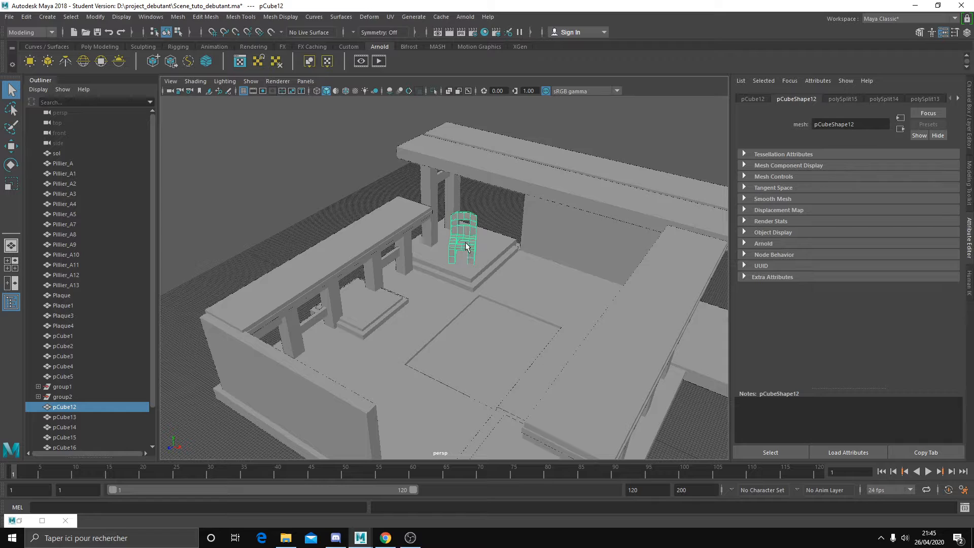
right_click(467, 235)
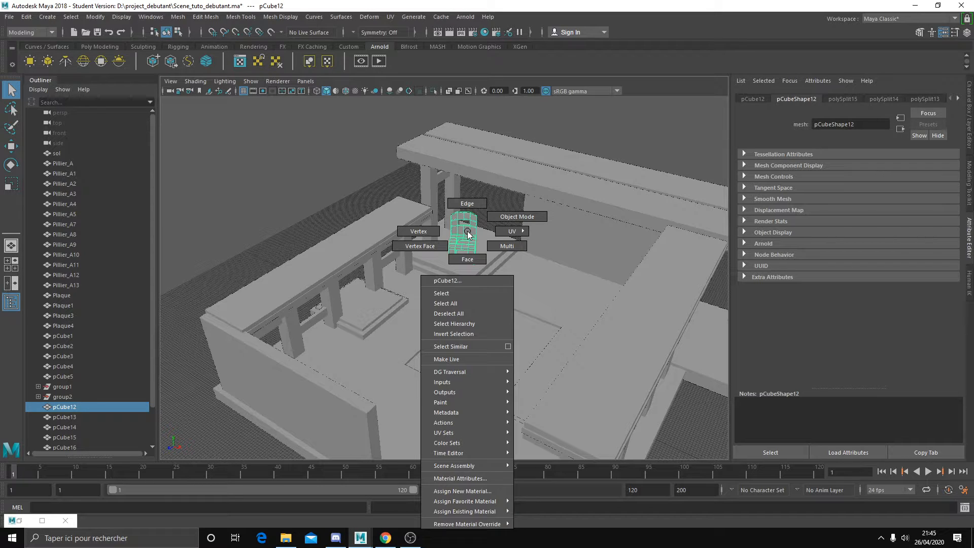
mouse_move(469, 514)
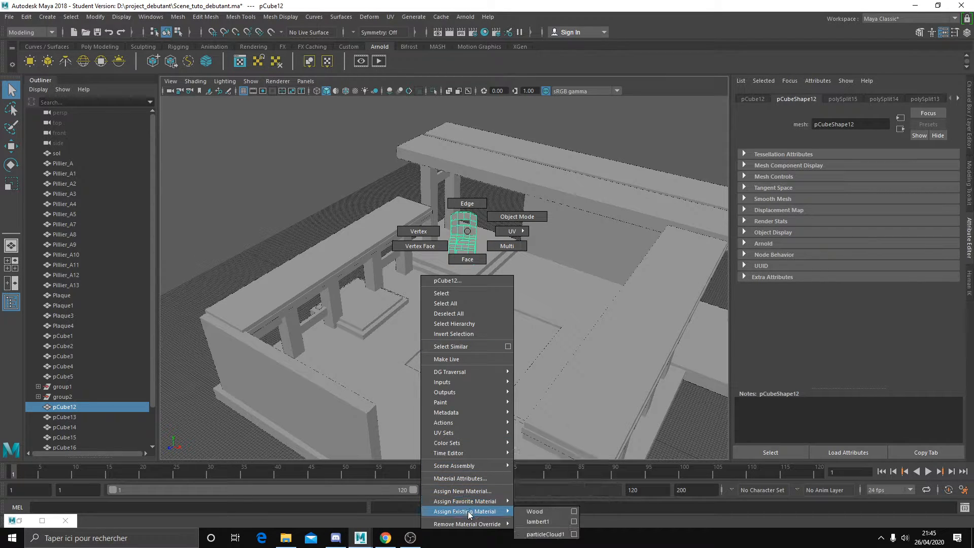
left_click(546, 511)
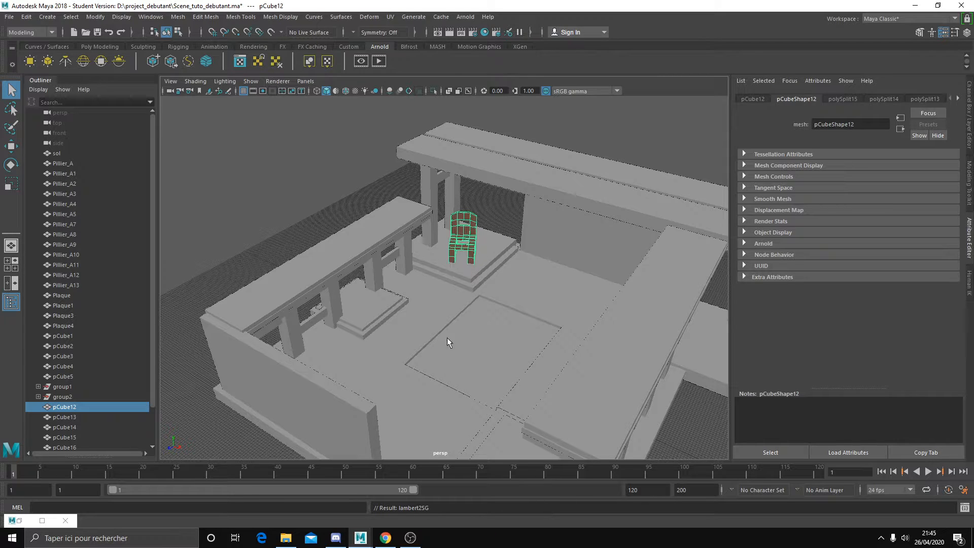
- Examine the chair with its Wood material up close and from farther back in the scene
left_click_drag(244, 201, 279, 203, "alt")
left_click(278, 203)
right_click_drag(284, 208, 346, 312, "alt")
left_click_drag(347, 312, 480, 374, "alt")
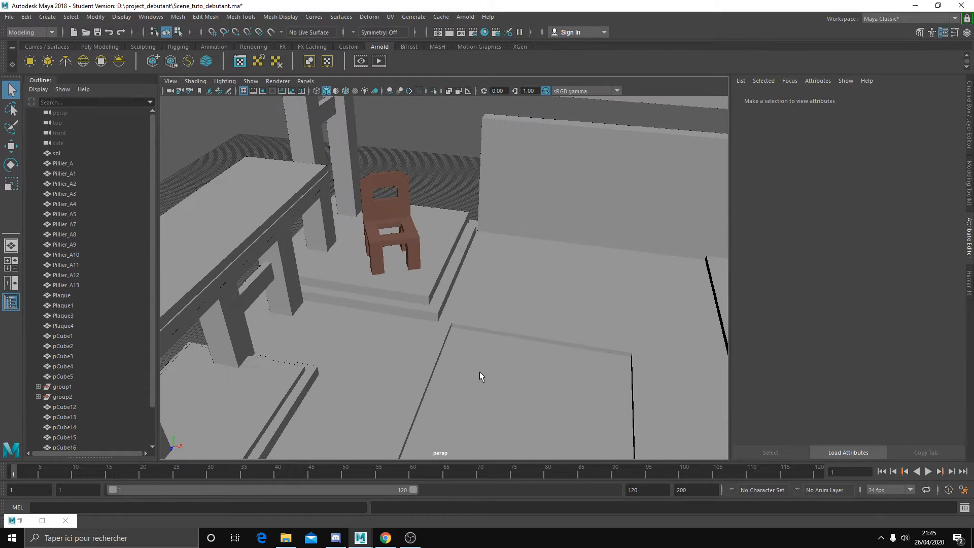
left_click(398, 236)
left_click(460, 158)
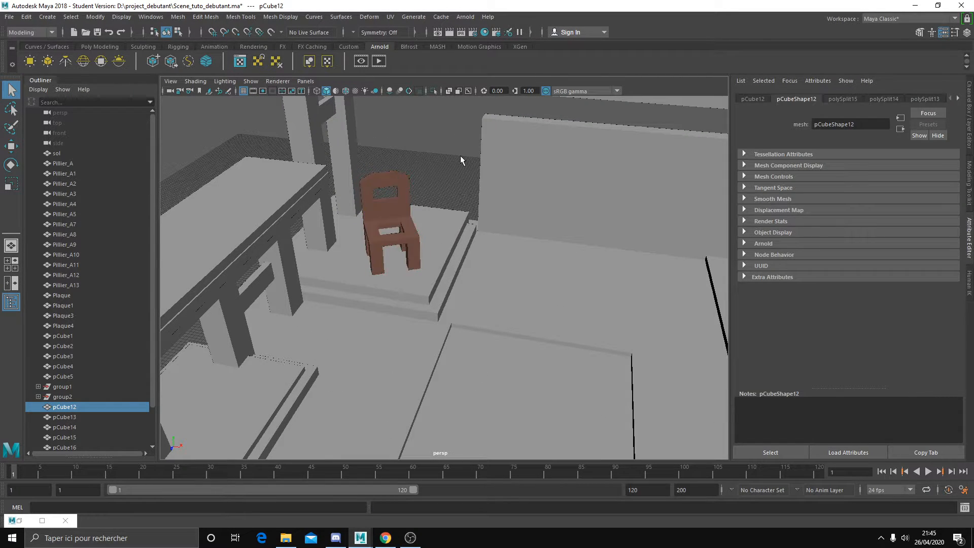
left_click_drag(461, 159, 525, 263, "alt")
left_click(547, 255)
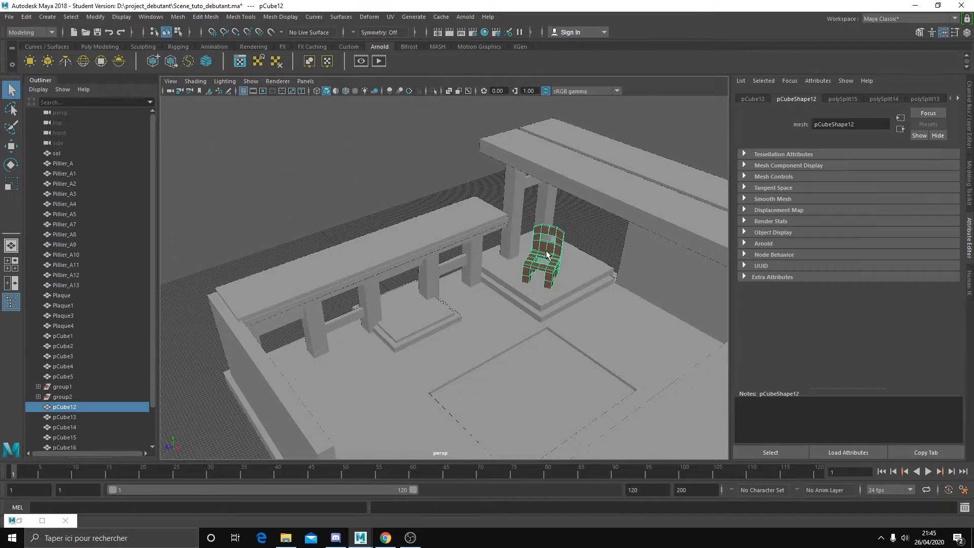
- Check the Wood material's shading group in the Hypershade and minimise the window again
left_click(484, 32)
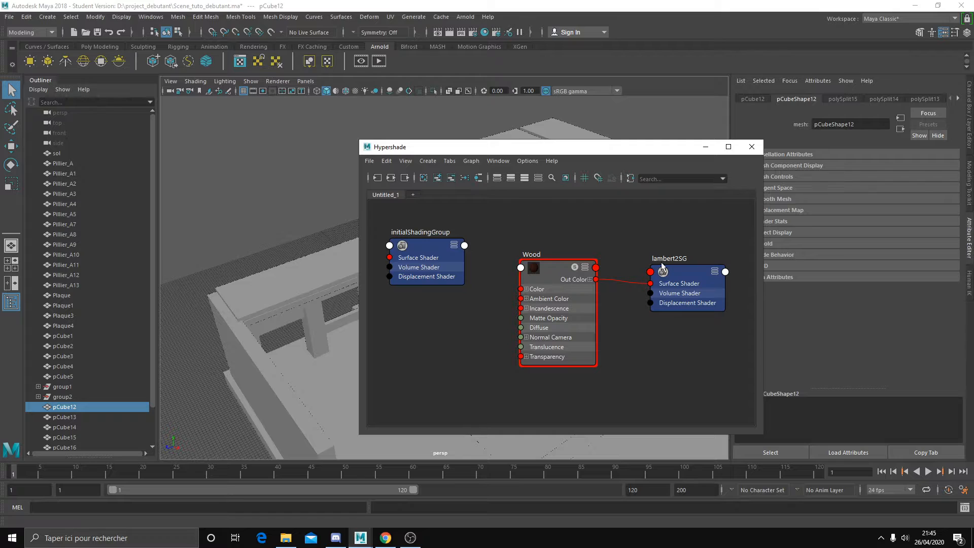
left_click_drag(660, 288, 649, 288)
left_click(705, 147)
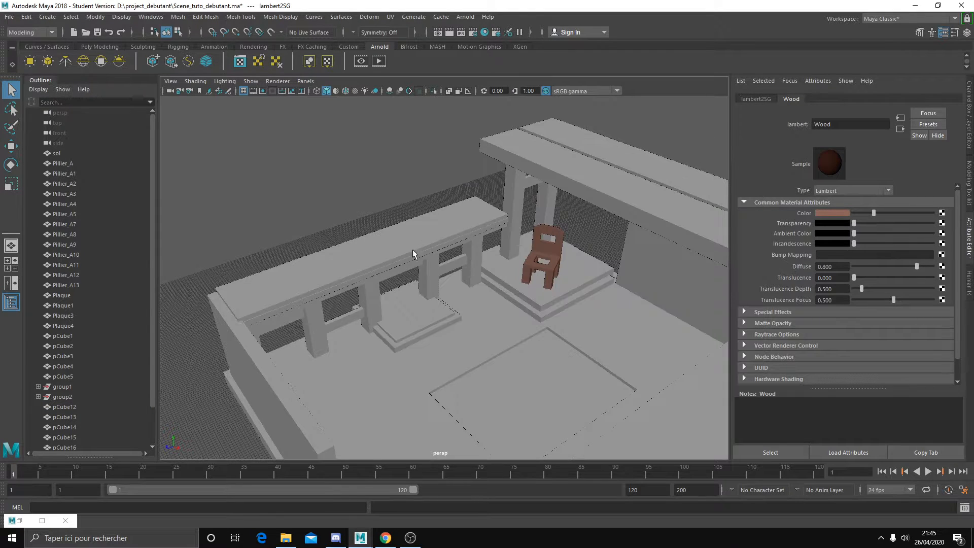
- Compare the chair's material with those of the surrounding platforms from several angles
left_click_drag(479, 280, 516, 278, "alt")
middle_click_drag(515, 278, 518, 226, "alt")
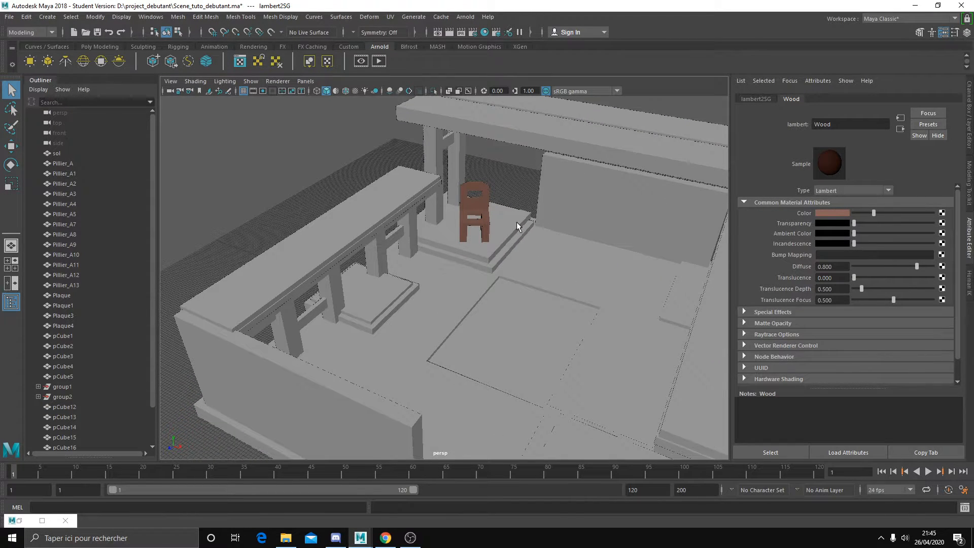
left_click(387, 298)
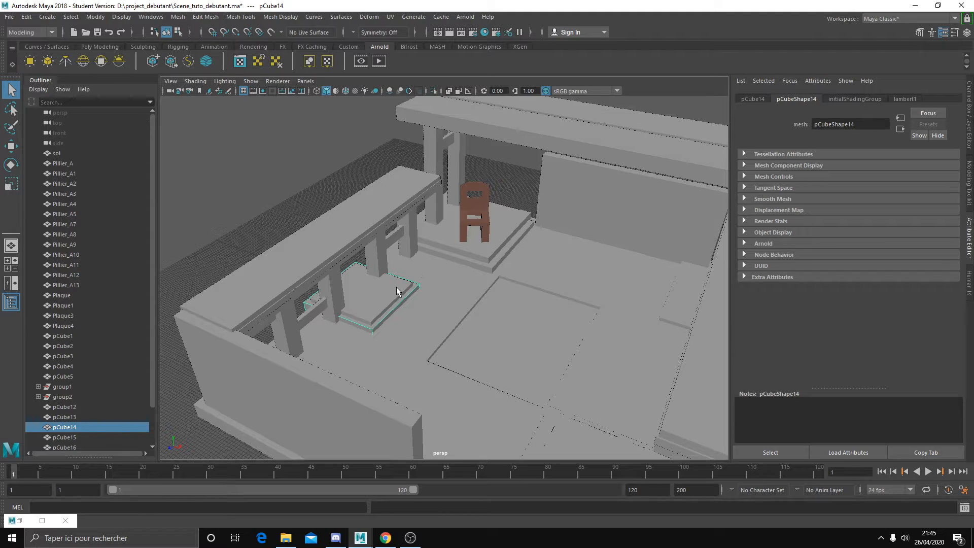
left_click(471, 197)
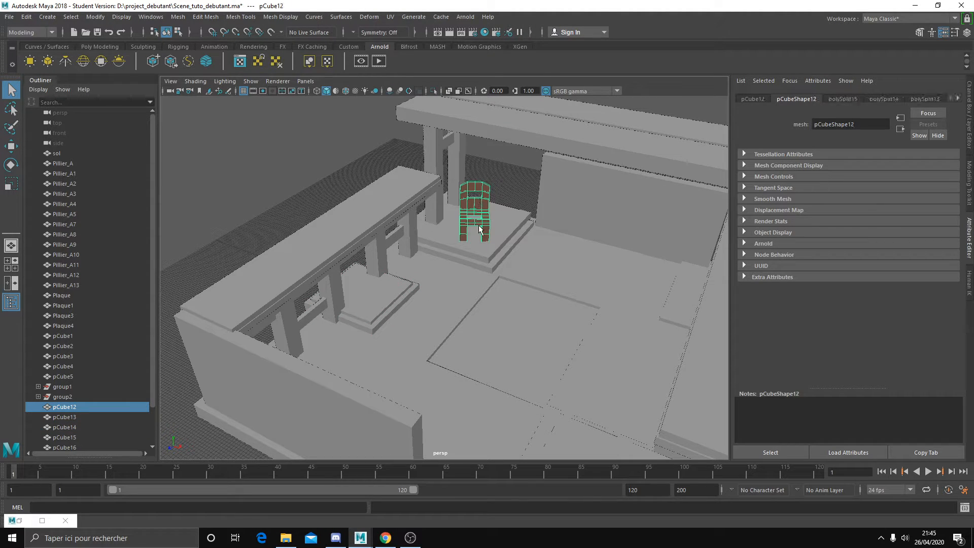
left_click(388, 291)
left_click_drag(485, 271, 504, 228, "alt")
left_click(504, 229)
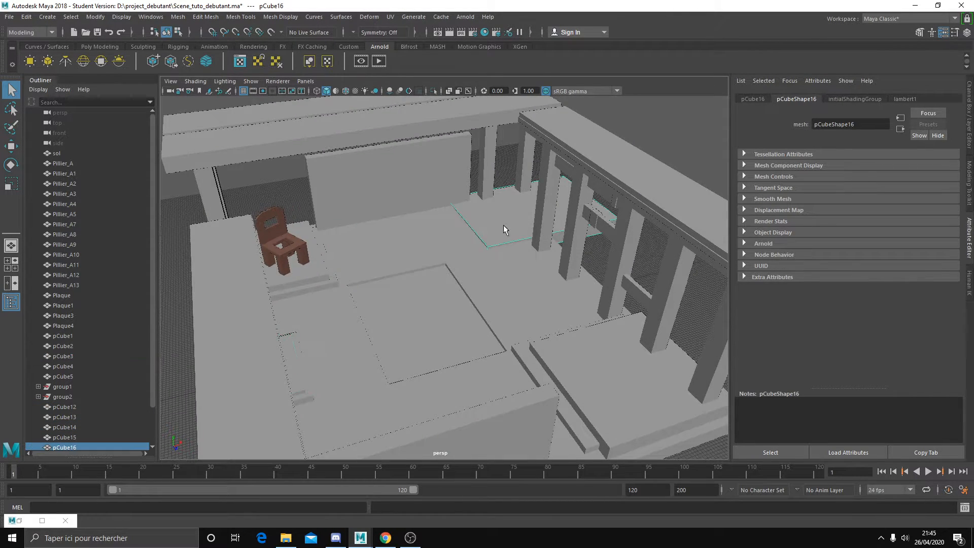
- Assign the existing Wood material to several pillars and a crossbar in the row opposite the chair, and clear the selection
right_click(504, 228)
left_click(488, 173)
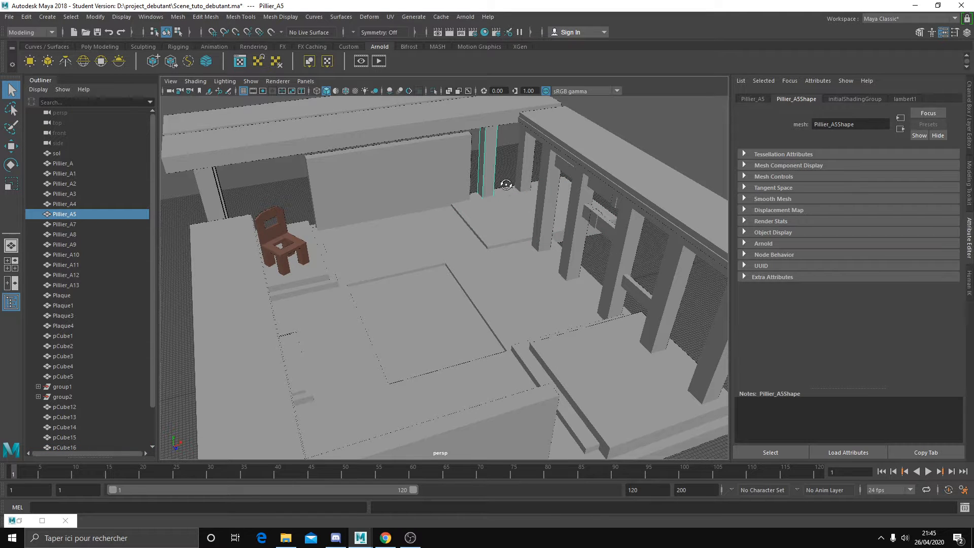
left_click_drag(503, 181, 491, 173, "alt")
left_click(471, 170, "shift")
left_click(508, 195, "shift")
left_click(536, 216, "shift")
left_click(562, 218, "shift")
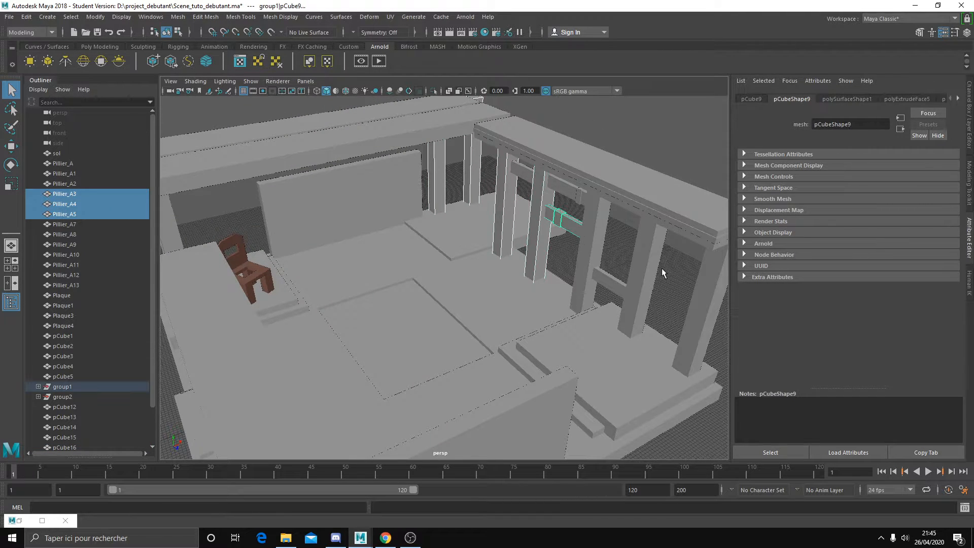
left_click(641, 259, "shift")
right_click(644, 245)
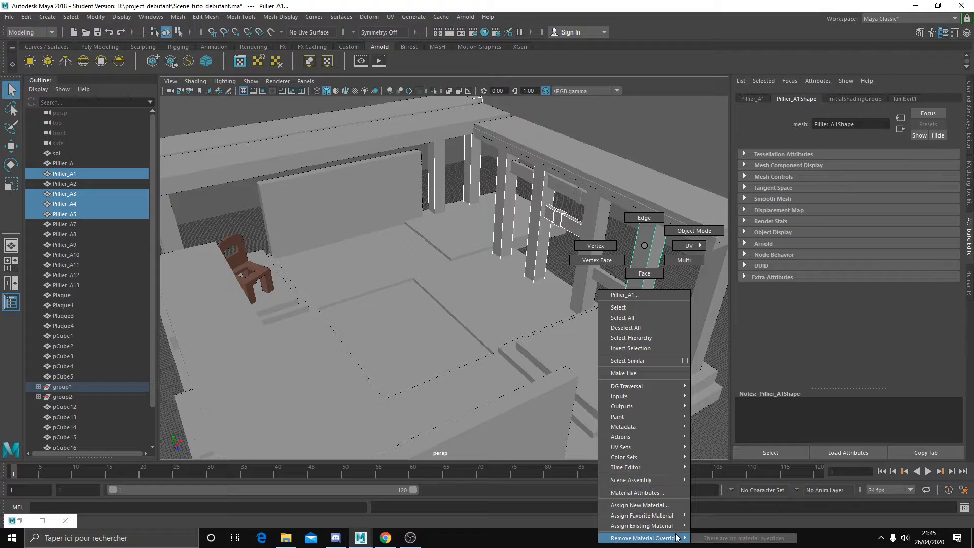
mouse_move(680, 525)
left_click(711, 515)
left_click_drag(512, 315, 391, 235, "alt")
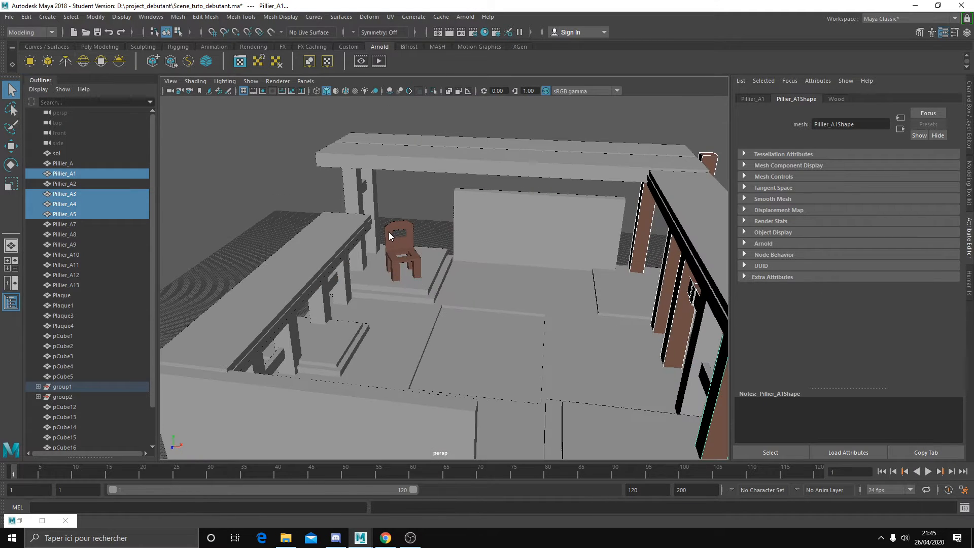
right_click_drag(391, 235, 424, 205)
left_click(424, 205)
left_click_drag(426, 209, 476, 57, "alt")
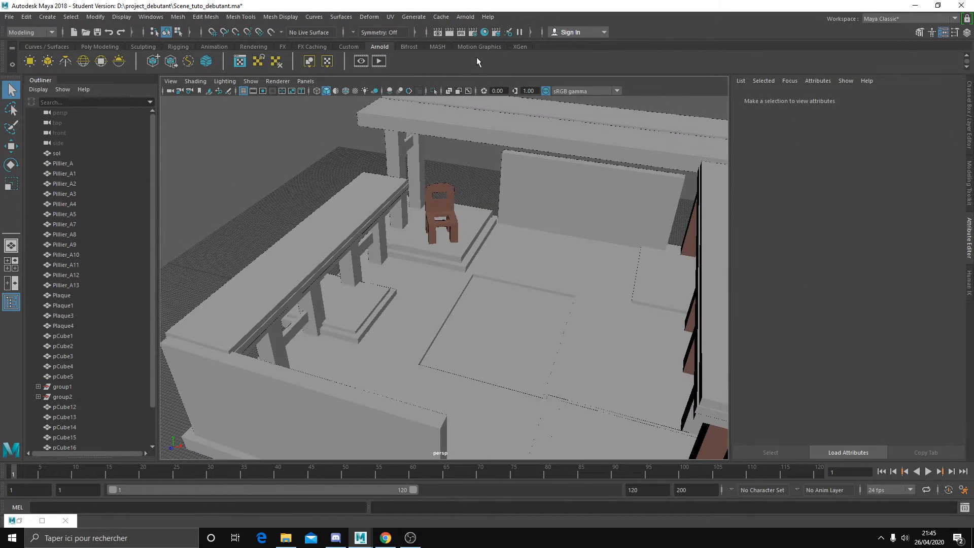
- Reopen the Hypershade and create a new Lambert material below the Wood node
left_click(485, 32)
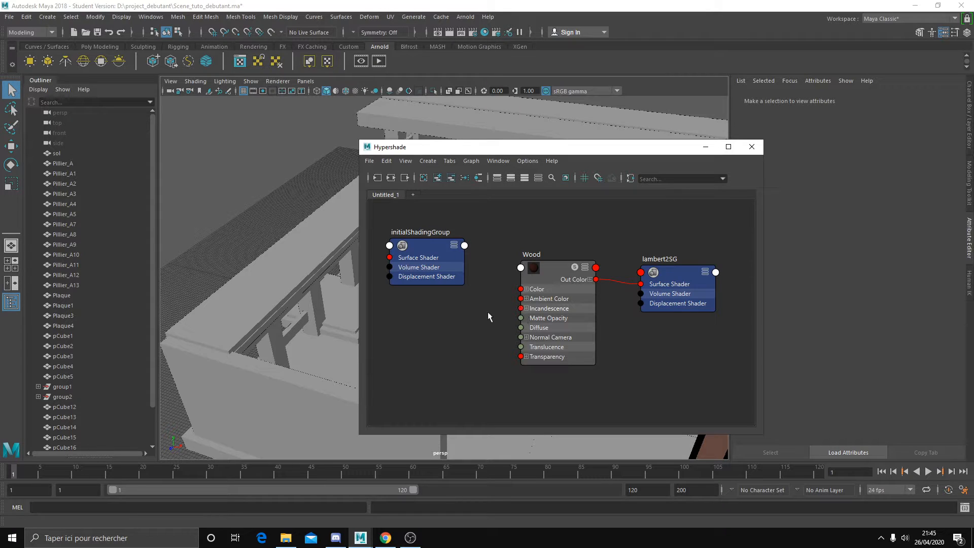
middle_click_drag(495, 330, 476, 315, "alt")
middle_click_drag(485, 348, 506, 371, "alt")
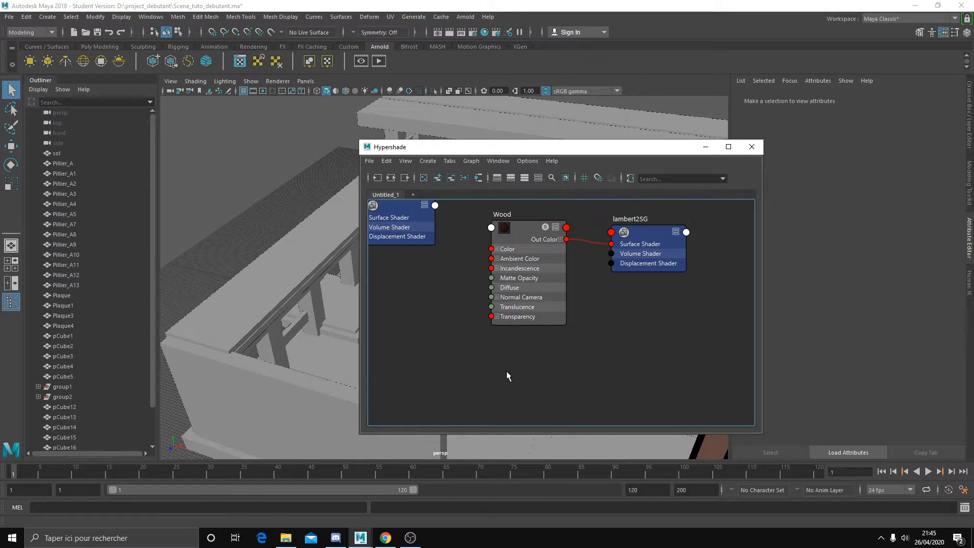
key("Tab")
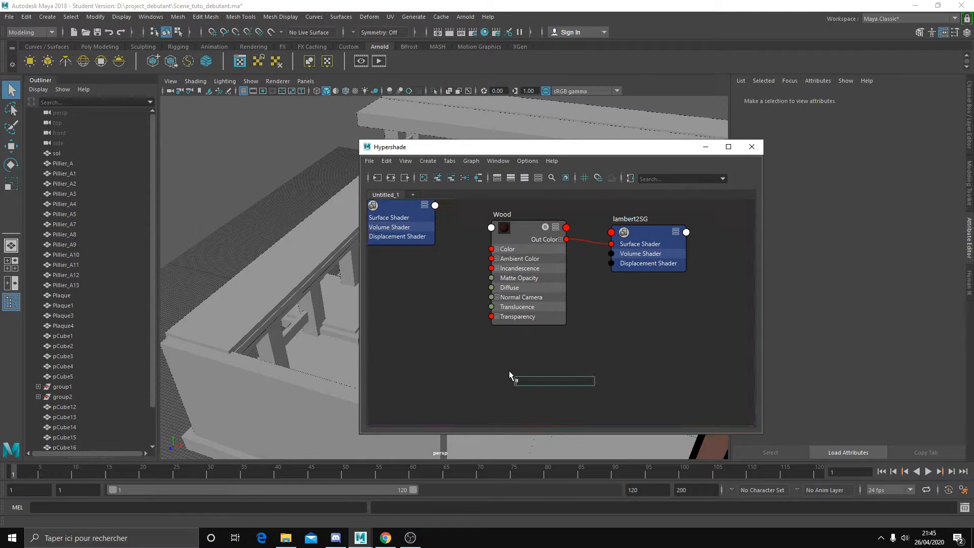
type("metal")
key("BackSpace")
key("BackSpace")
key("BackSpace")
key("BackSpace")
key("BackSpace")
type("lambe")
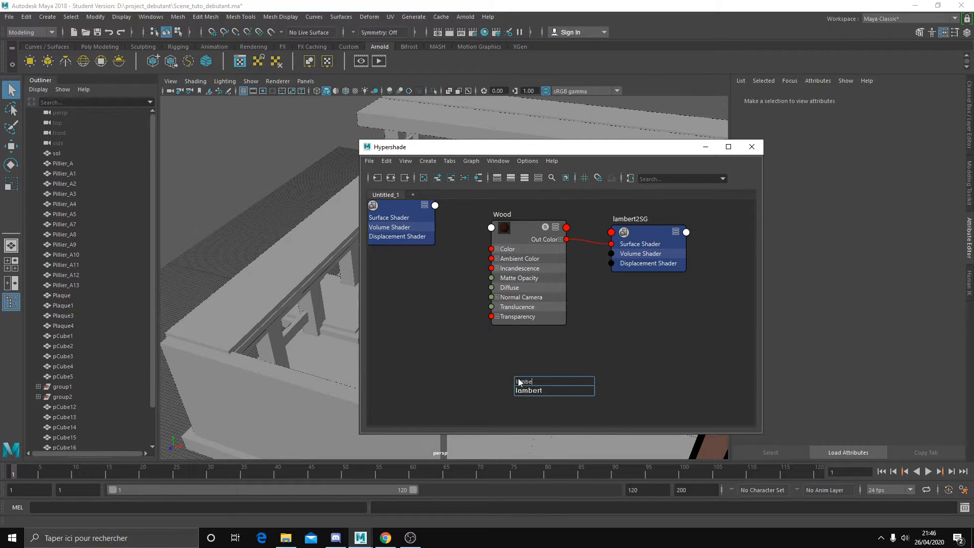
key("Return")
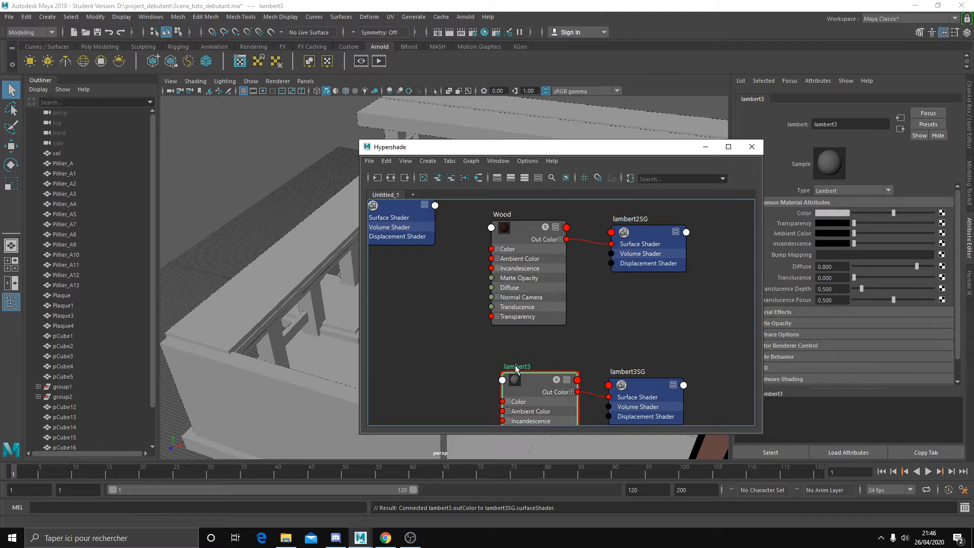
- Rename the new Lambert material to Metal
double_click(833, 126)
type("Metal")
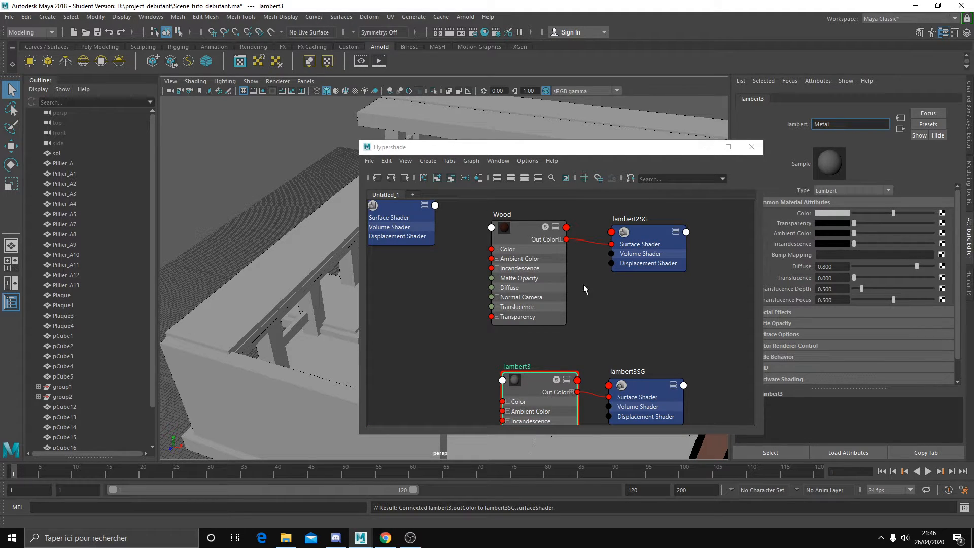
left_click(528, 344)
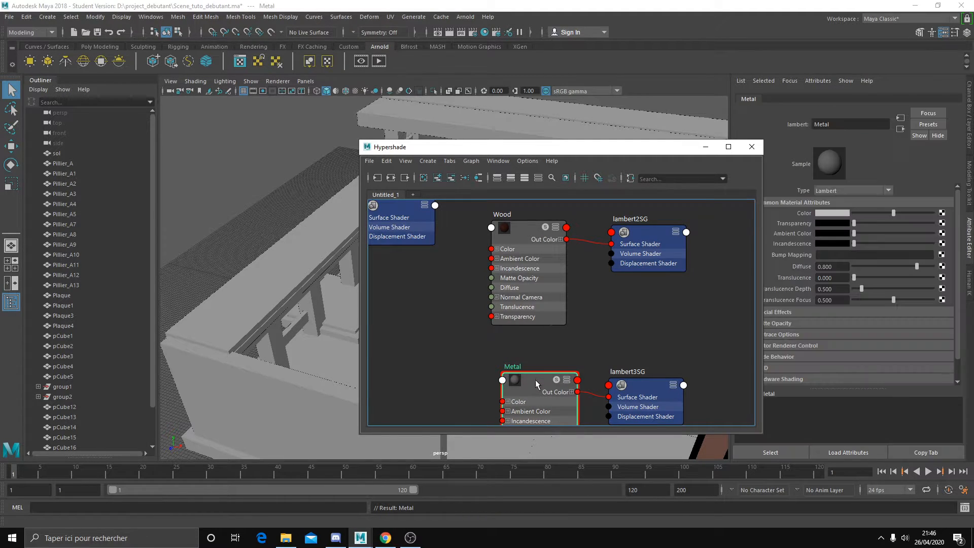
- Set the Metal material's colour to a dark grey with saturation 0 and value about 0.129, and close the Hypershade
left_click(832, 213)
left_click_drag(877, 243, 869, 236)
left_click(619, 322)
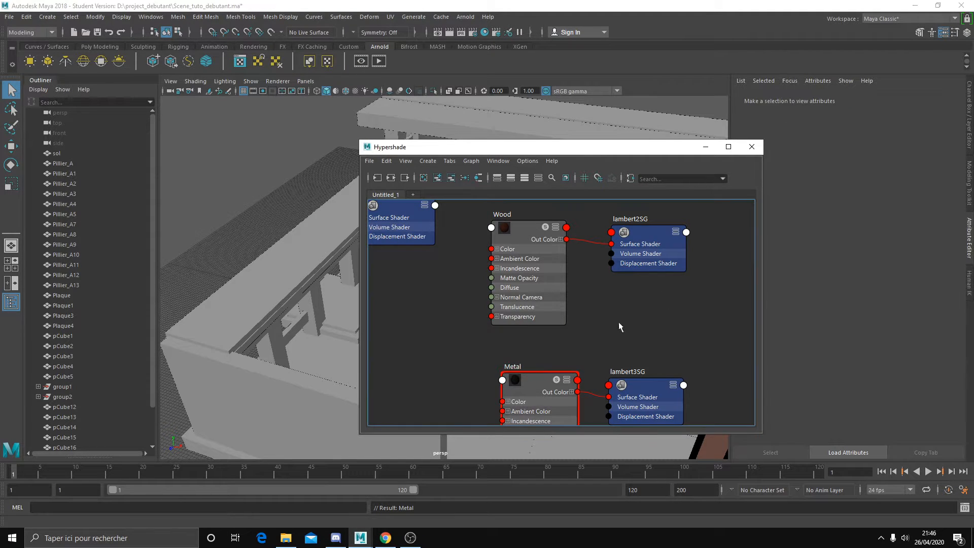
left_click(539, 378)
left_click(834, 219)
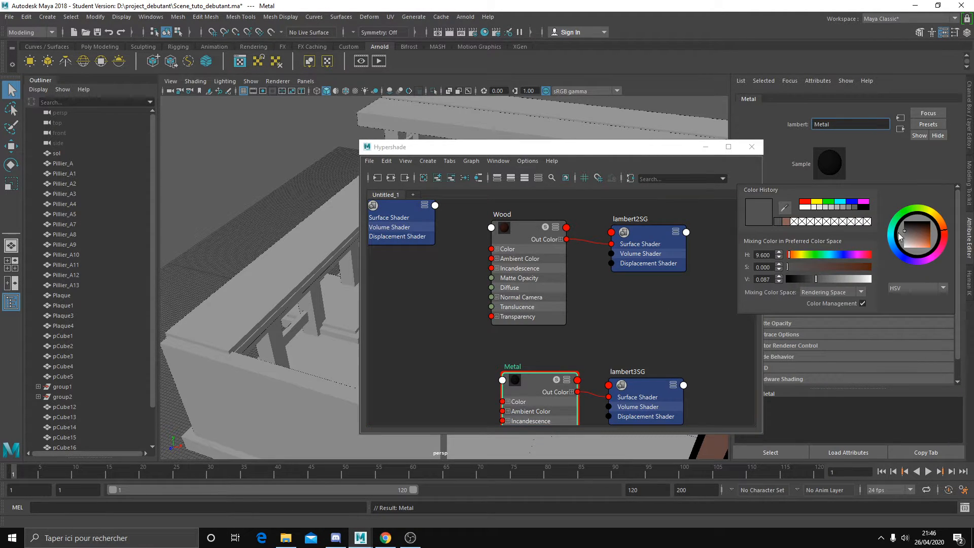
left_click_drag(898, 233, 901, 233)
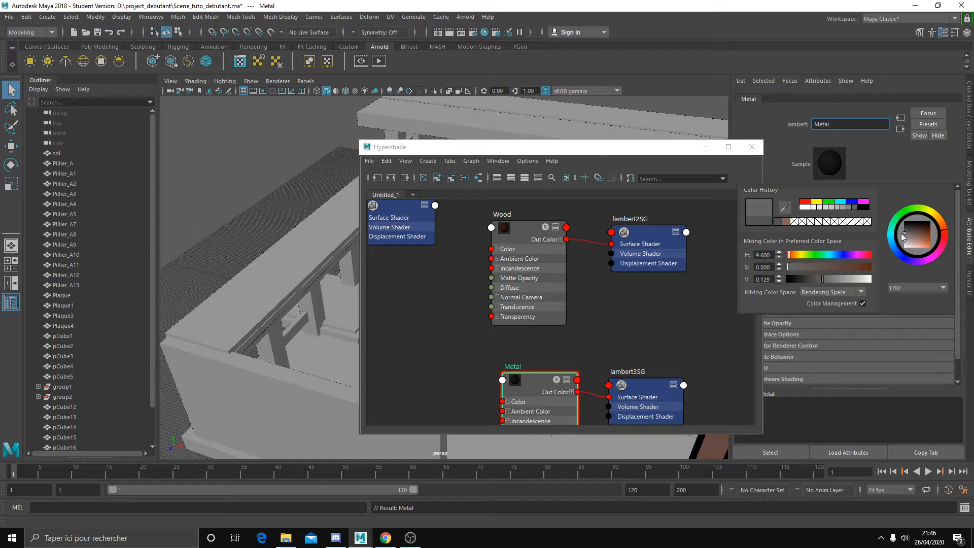
left_click(751, 147)
- Assign the existing Metal material to the floor object sol and clear the selection
left_click_drag(459, 300, 414, 243, "alt")
left_click(390, 254)
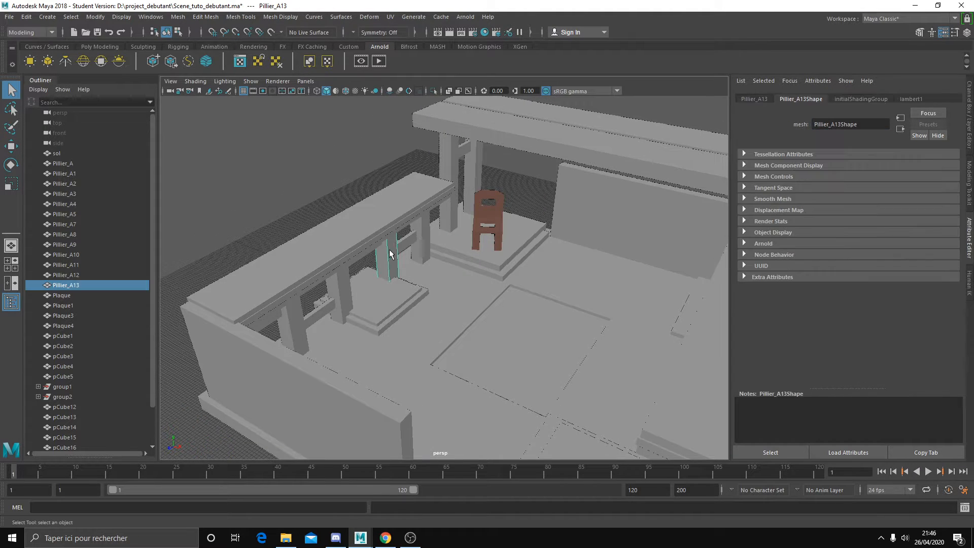
left_click(495, 337)
right_click(512, 245)
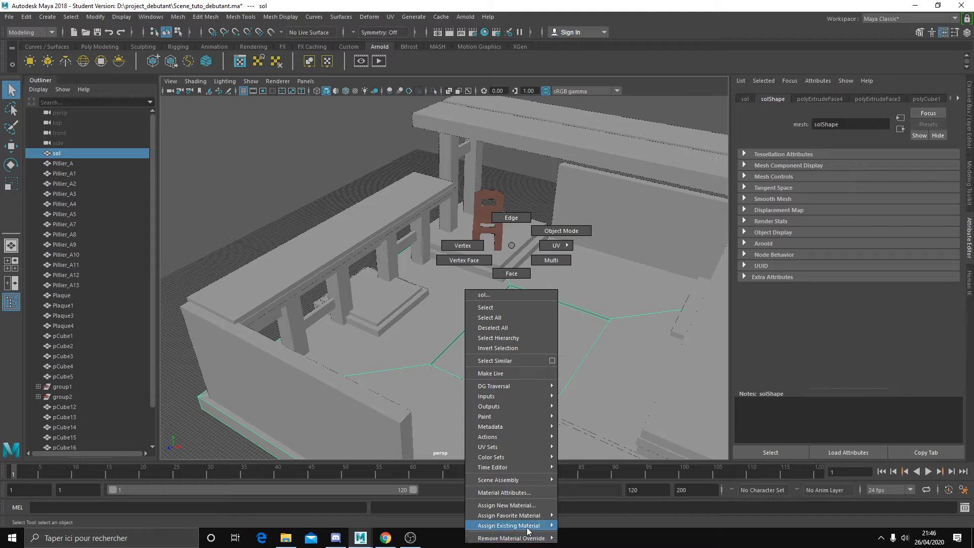
mouse_move(525, 525)
left_click(583, 507)
mouse_move(390, 304)
left_mouse_down("alt")
mouse_move(358, 298)
mouse_move(359, 267)
mouse_move(404, 304)
left_mouse_up("alt")
left_click(240, 190)
scroll(404, 304, "up", 3)
scroll(505, 319, "down", 3)
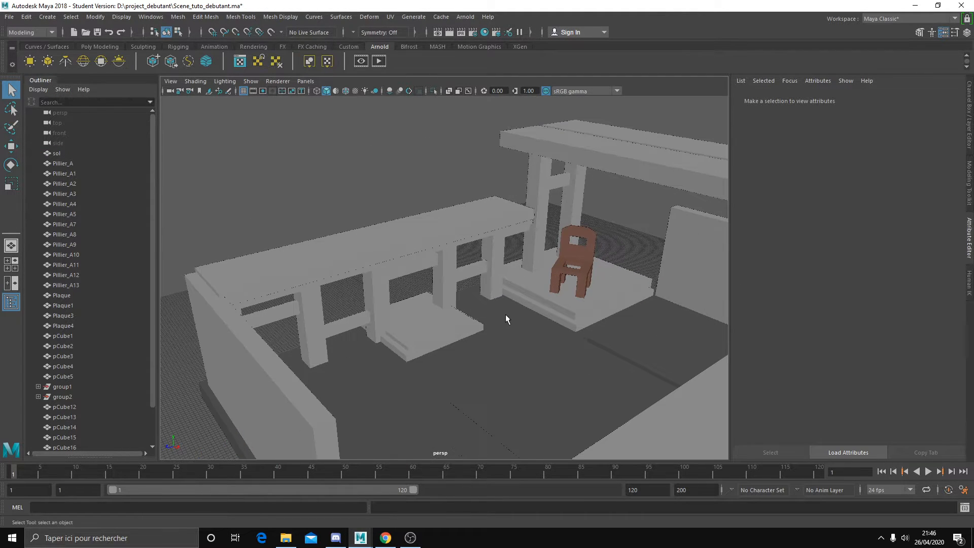
left_click_drag(646, 257, 496, 217, "alt")
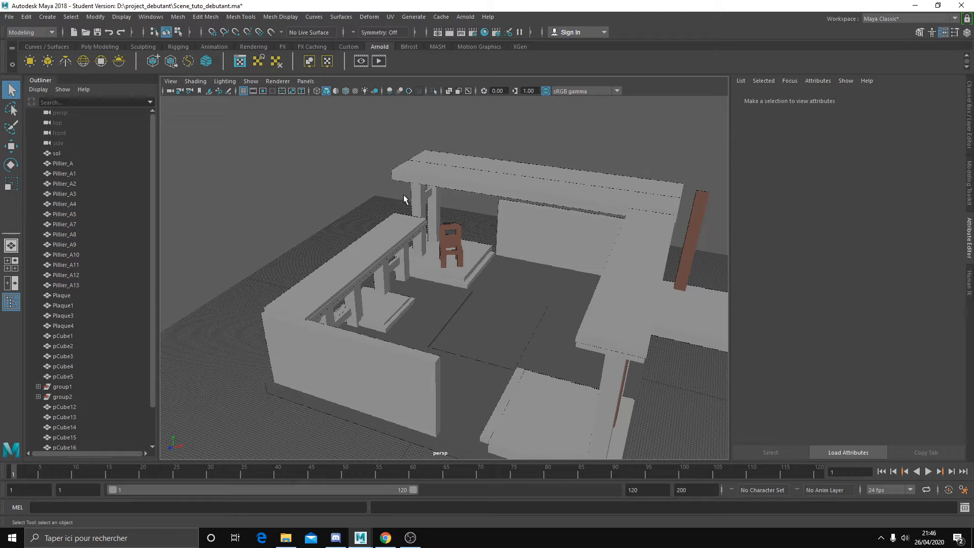
- Select the floor and Plaque4, and graph their shading networks with the lambert1 and Metal materials in the Hypershade
left_click(518, 357)
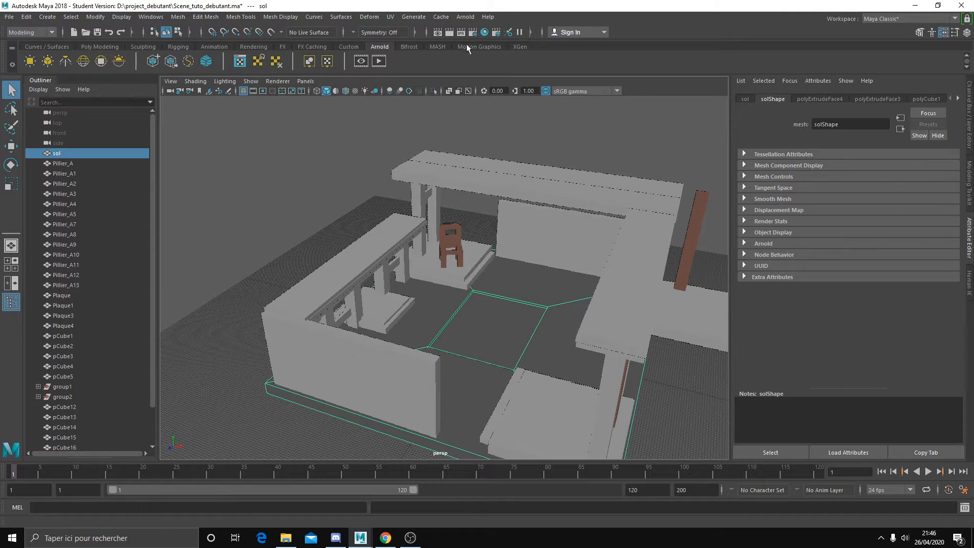
left_click(485, 32)
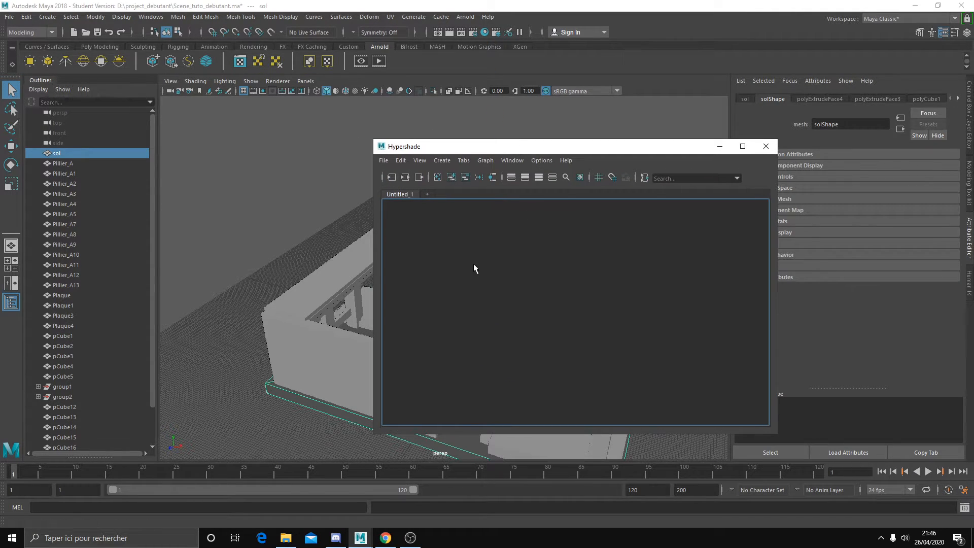
middle_click_drag(245, 209, 101, 187, "alt")
left_click(303, 224, "shift")
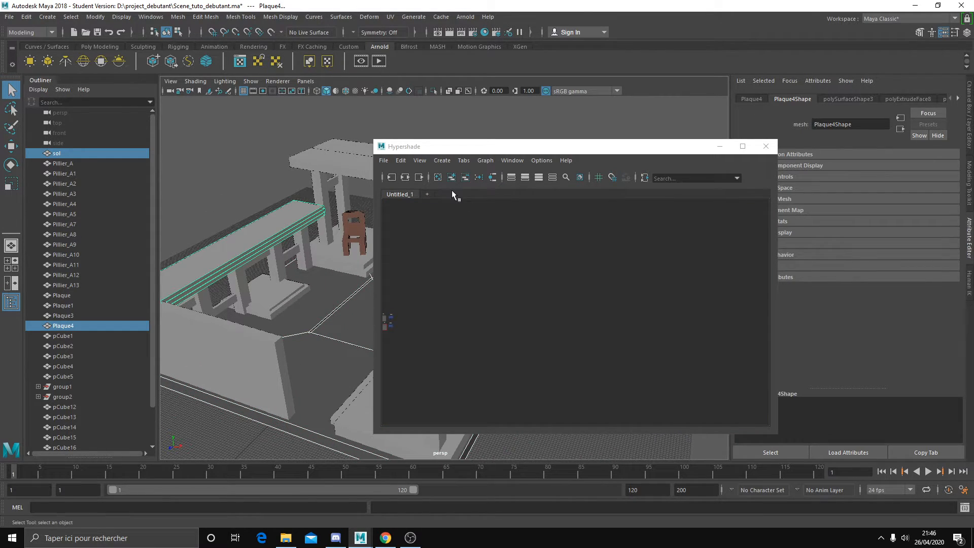
left_click(405, 178)
left_click(537, 240)
left_click(561, 339)
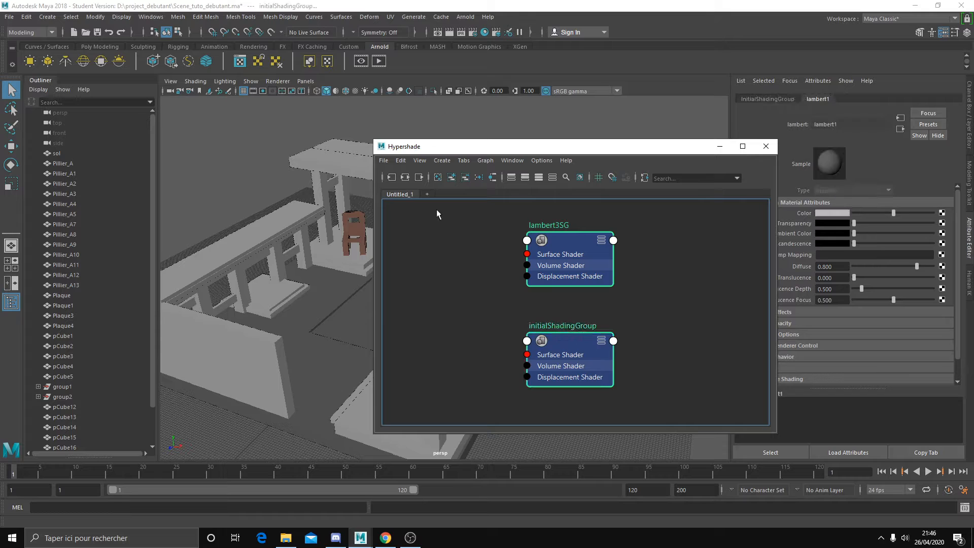
left_click(406, 178)
left_click(528, 223)
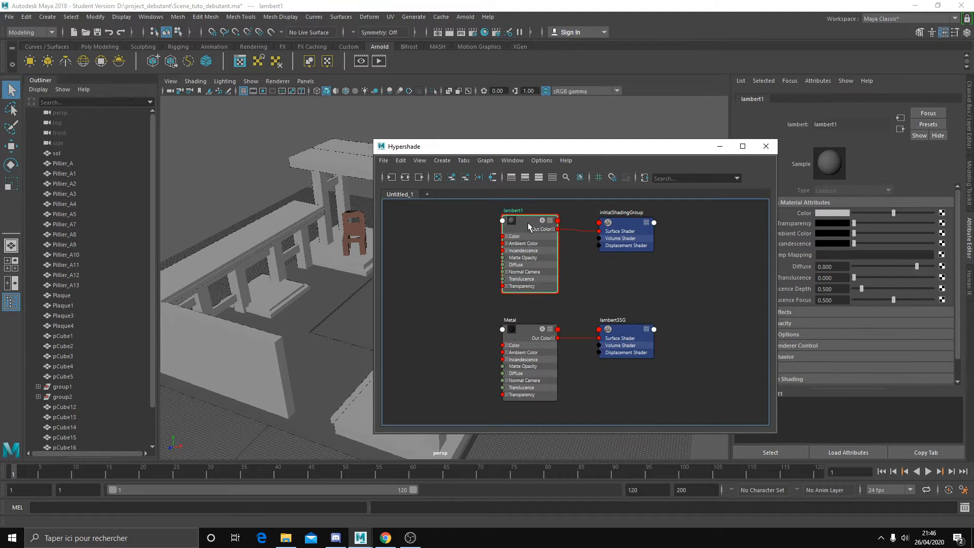
- Rearrange the nodes, connect Metal's Out Color to initialShadingGroup's Surface Shader, and move the Hypershade aside to view the scene
left_click_drag(634, 230, 622, 236)
left_click_drag(543, 231, 543, 223)
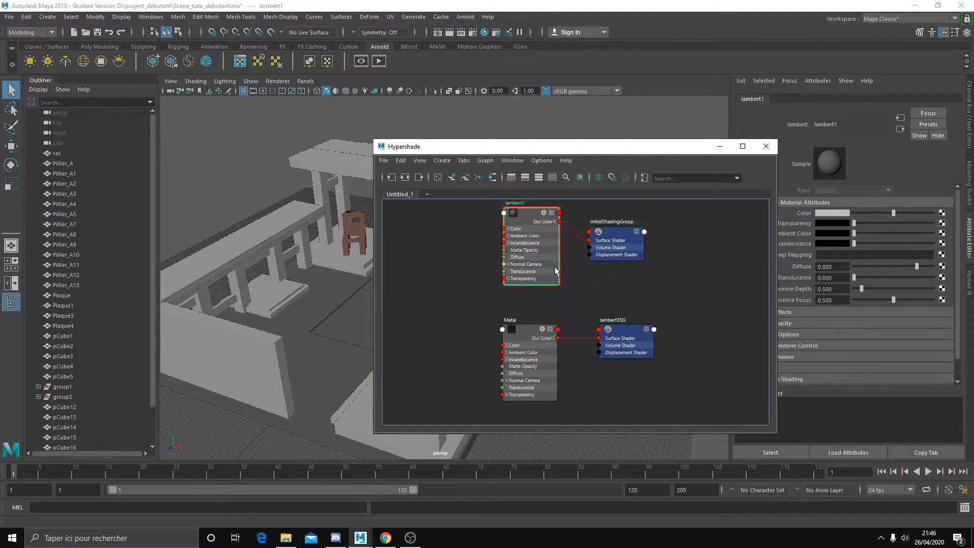
left_click_drag(526, 332, 585, 254)
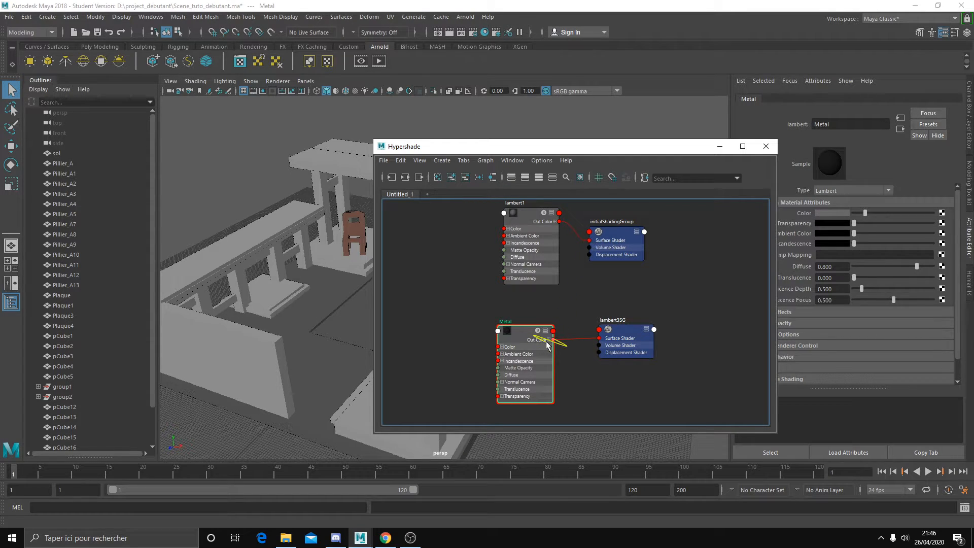
left_click(590, 241)
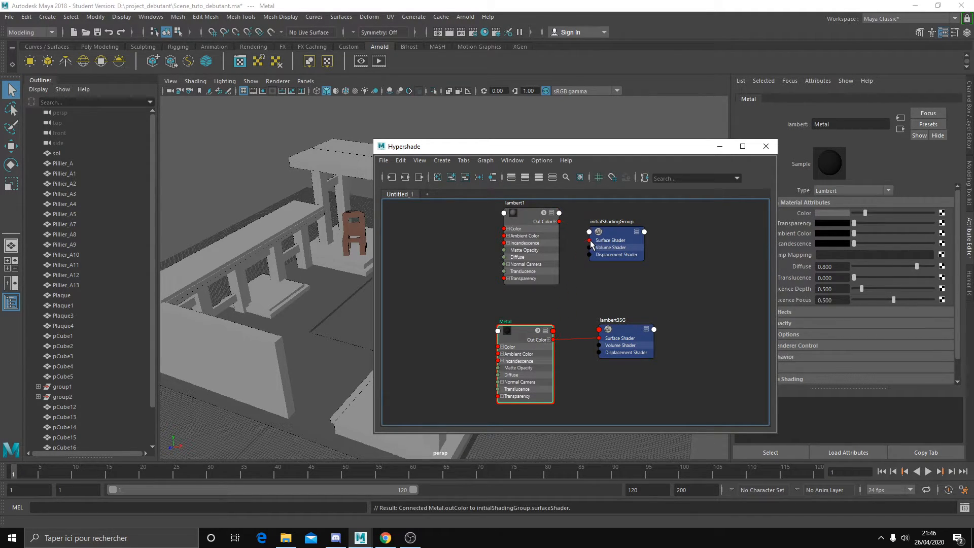
left_click_drag(573, 146, 722, 179)
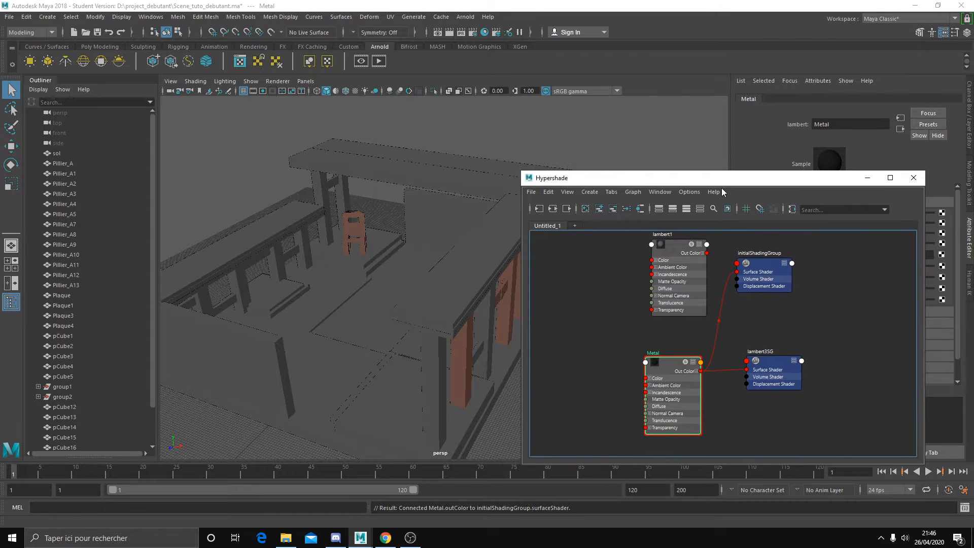
left_click_drag(366, 292, 426, 355, "alt")
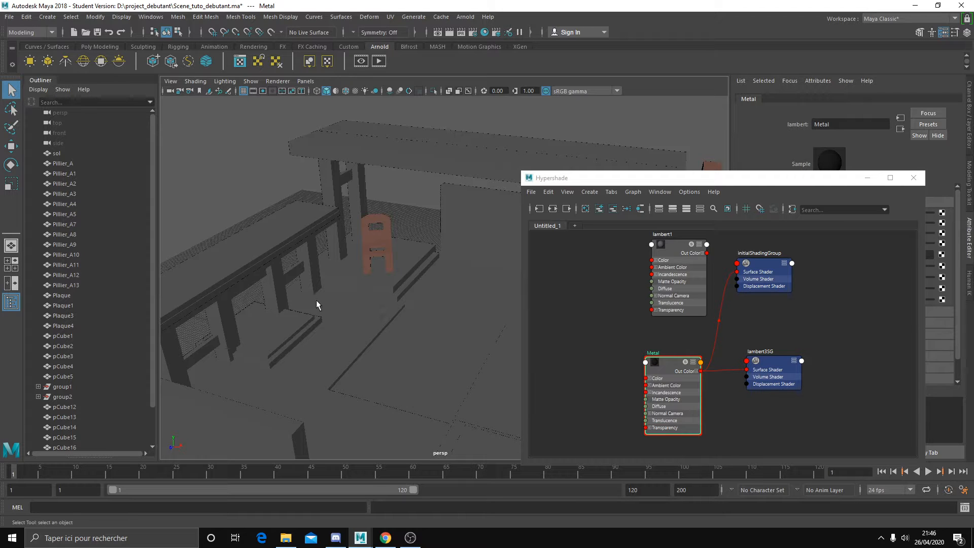
- Reconnect lambert1's Out Color to the Surface Shader of initialShadingGroup
left_click(298, 268)
left_click(296, 263)
left_click(245, 205)
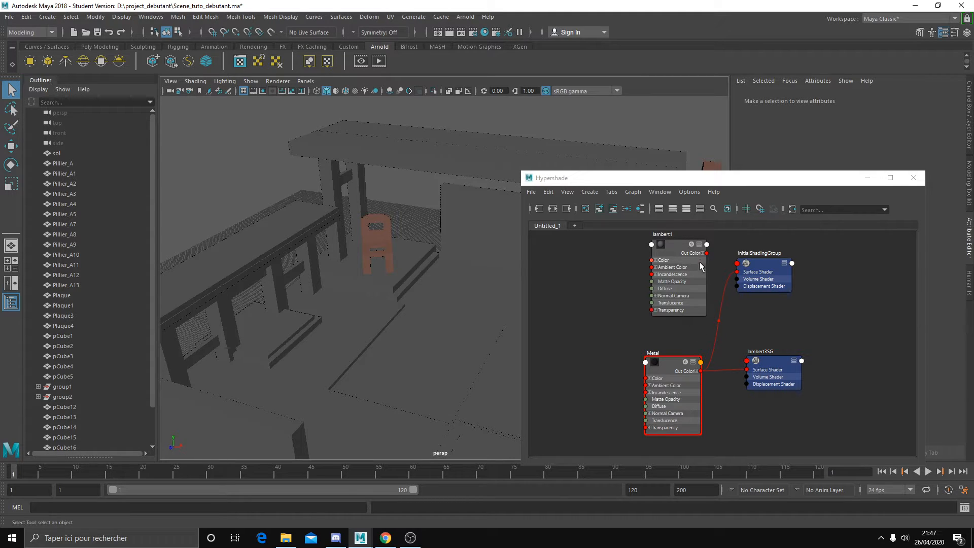
left_click_drag(707, 254, 736, 273)
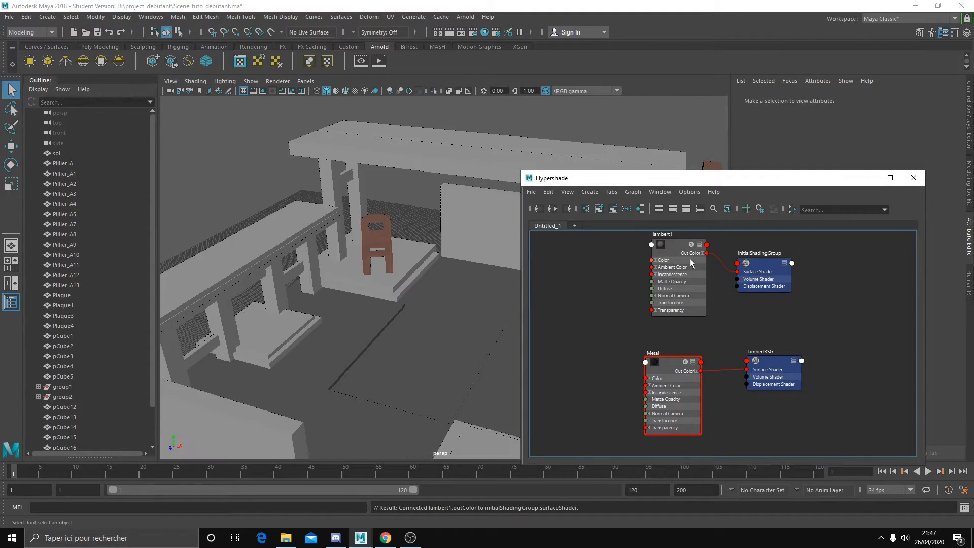
left_click_drag(438, 305, 409, 319, "alt")
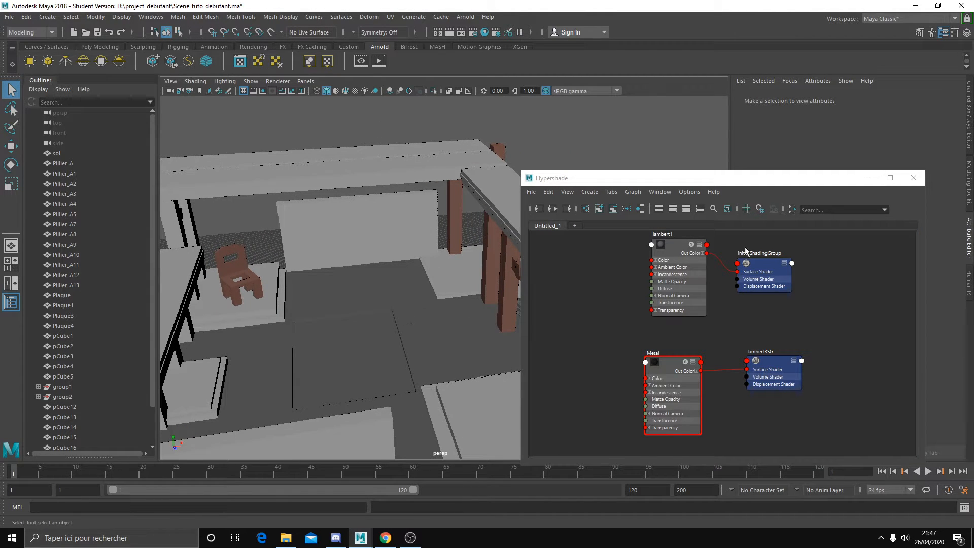
- Swap the shader connections, linking lambert1 to lambert3SG and Metal to initialShadingGroup
left_click(673, 246)
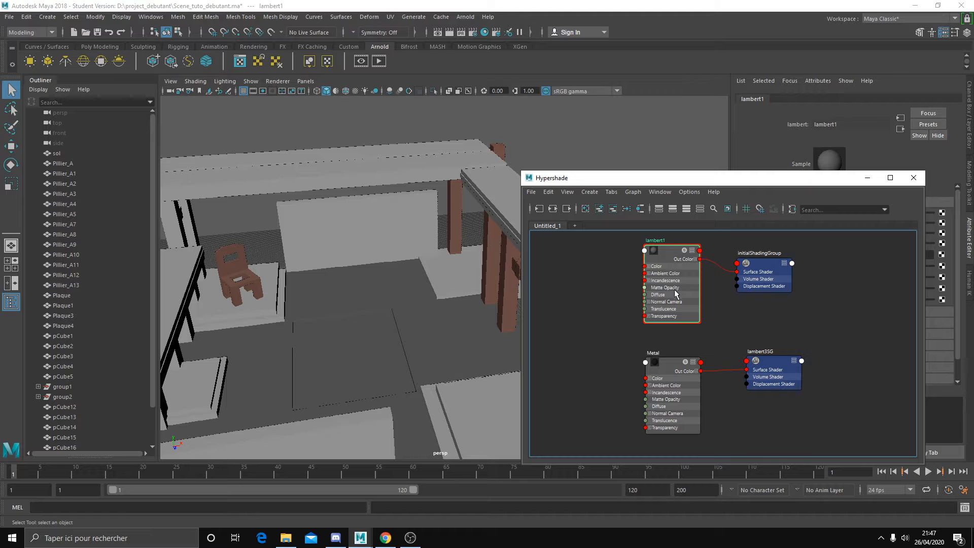
left_click_drag(700, 259, 736, 272)
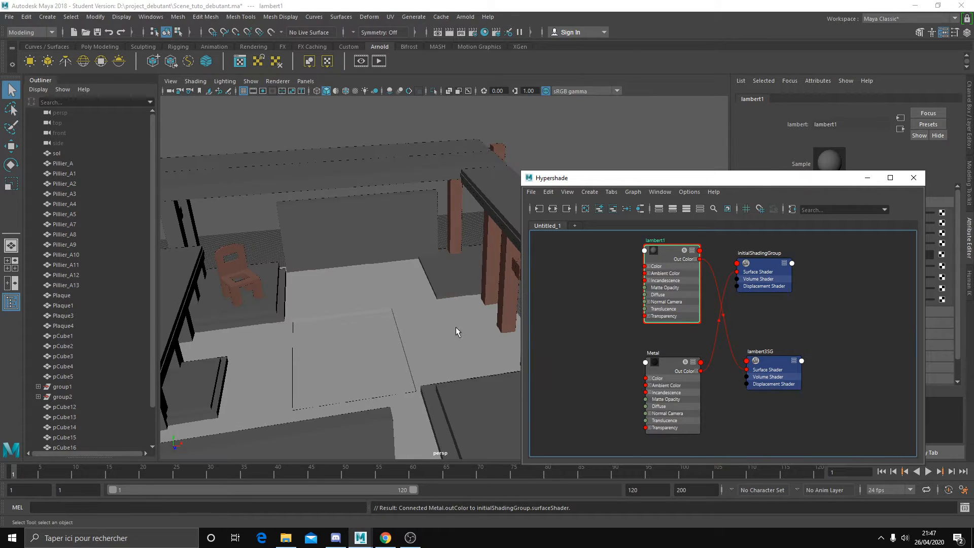
left_click_drag(457, 330, 305, 348, "alt")
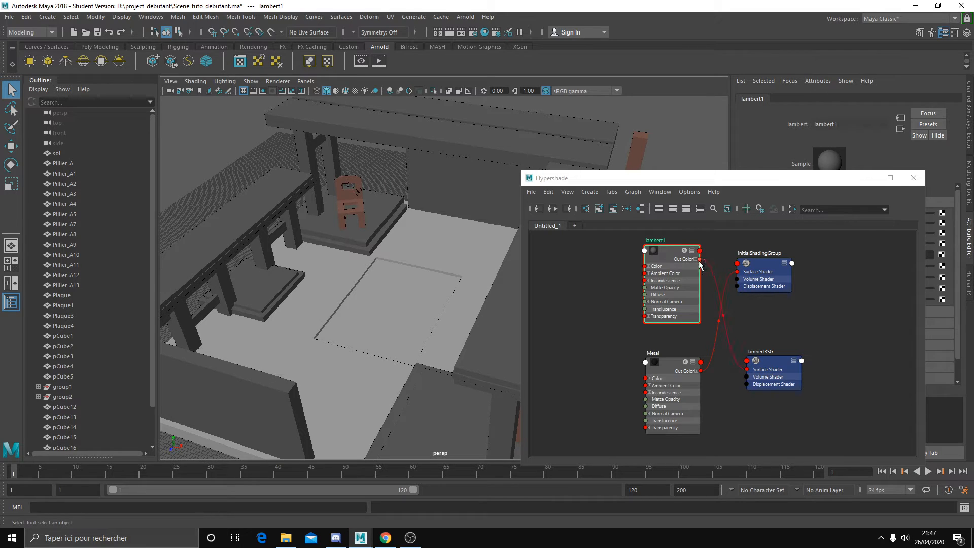
- Restore the original shader links, connecting Metal's Out Color to lambert3SG's Surface Shader and lambert1's to initialShadingGroup's
left_click_drag(701, 371, 747, 370)
left_click_drag(700, 259, 737, 272)
left_click(617, 327)
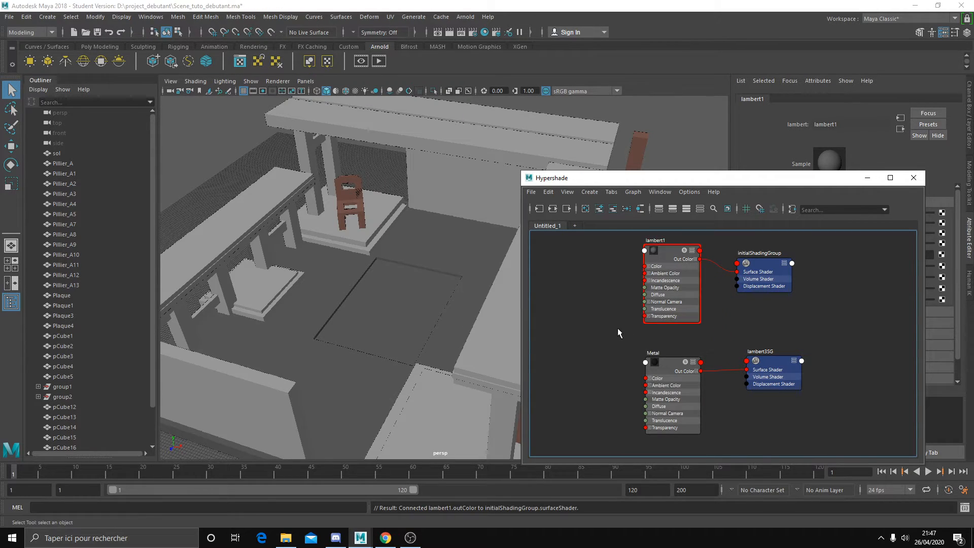
- Create a new Lambert material below the Metal node in the Hypershade graph
middle_click_drag(617, 328, 597, 243)
key("Tab")
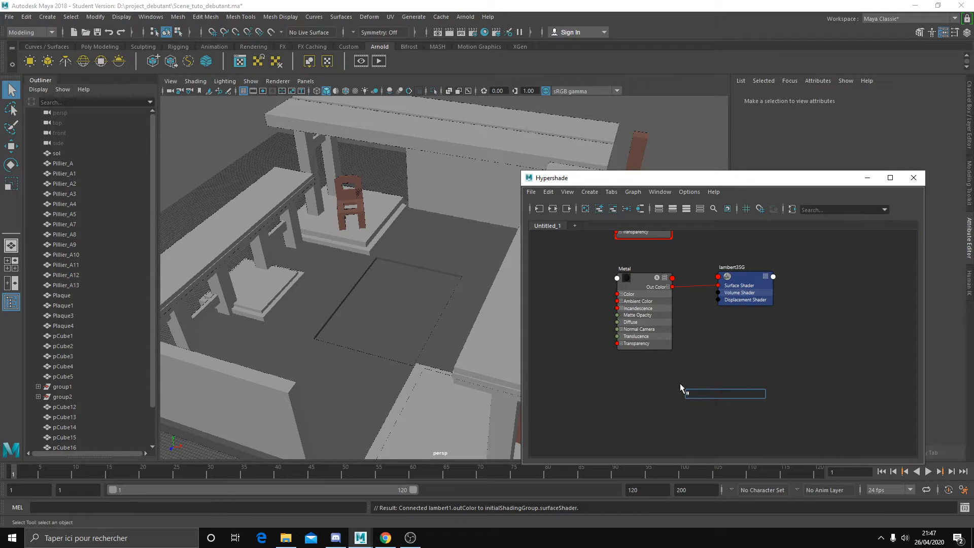
type("lambe")
left_click(711, 405)
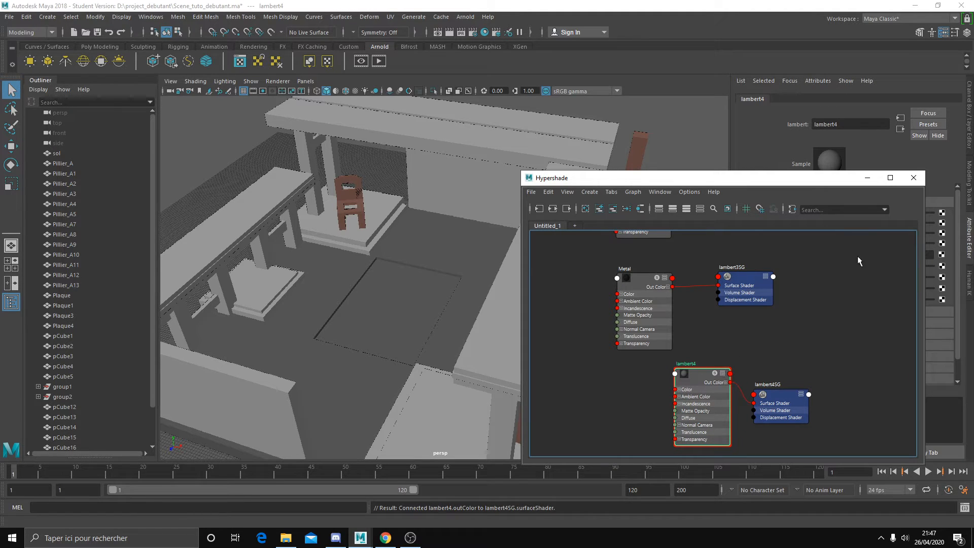
- Move the Hypershade off the material's attributes and set the new Lambert's color to turquoise
left_click_drag(803, 174, 545, 153)
left_click_drag(445, 357, 443, 356)
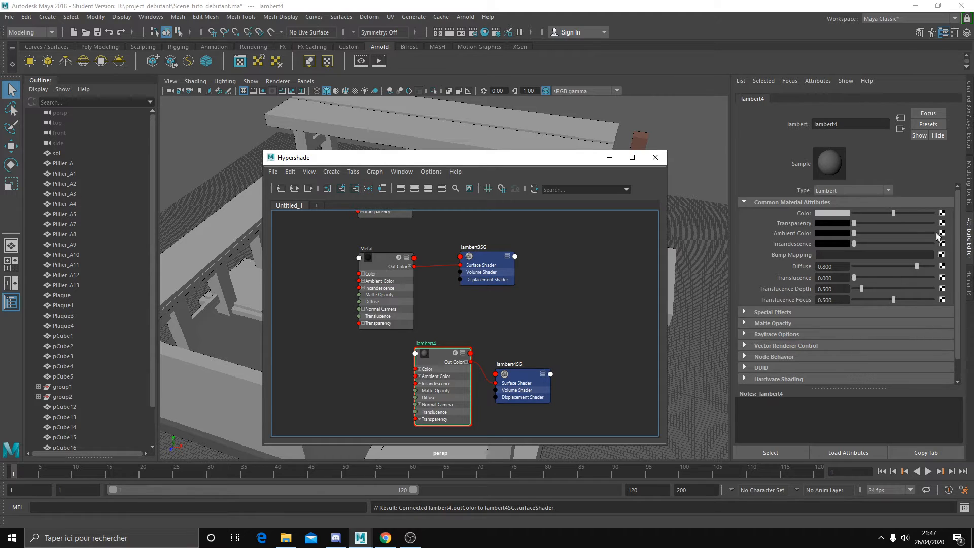
left_click(838, 214)
left_click(888, 221)
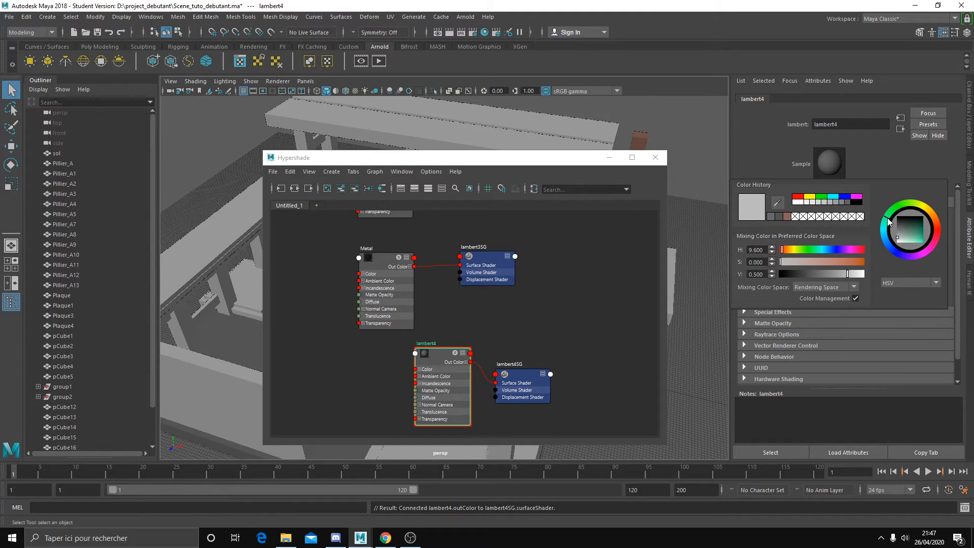
left_click(896, 234)
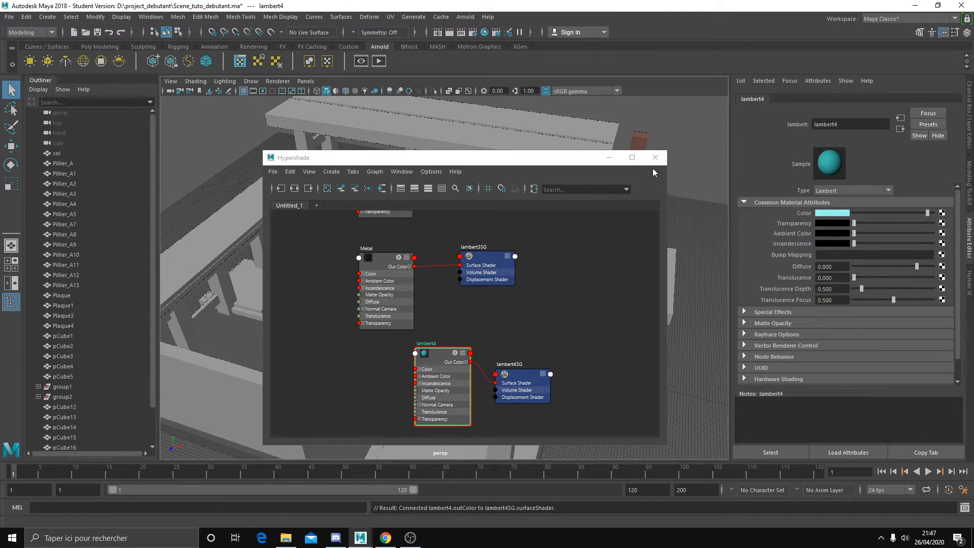
- Close the Hypershade, assign the existing lambert4 material to Plaque3, and undo the assignment
left_click(655, 157)
left_click(560, 220)
right_click(560, 222)
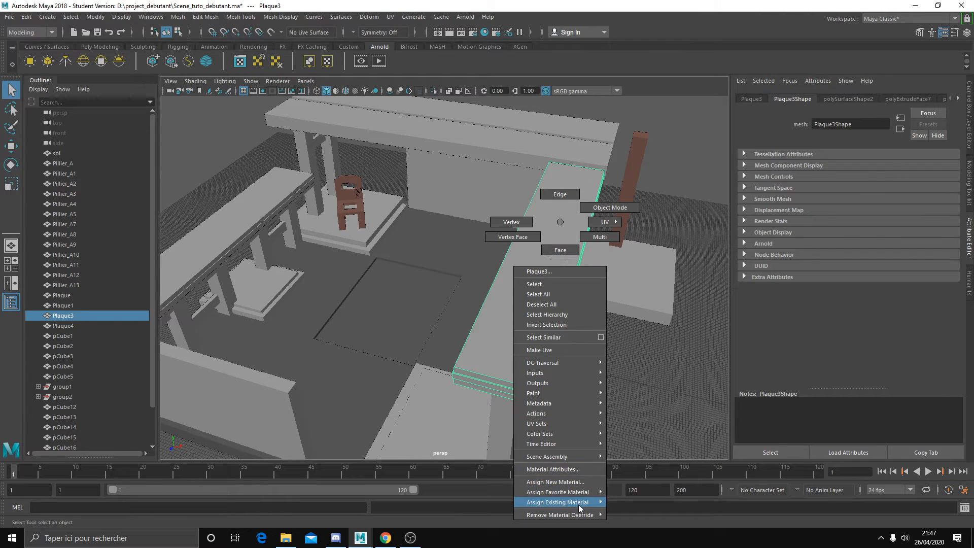
mouse_move(594, 502)
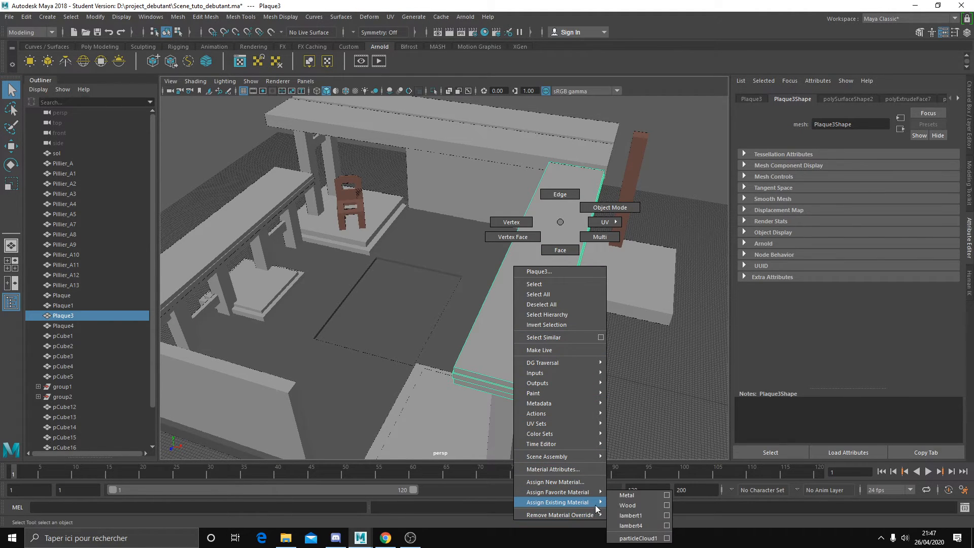
left_click(636, 523)
left_click_drag(473, 360, 496, 348, "alt")
key("ctrl+z")
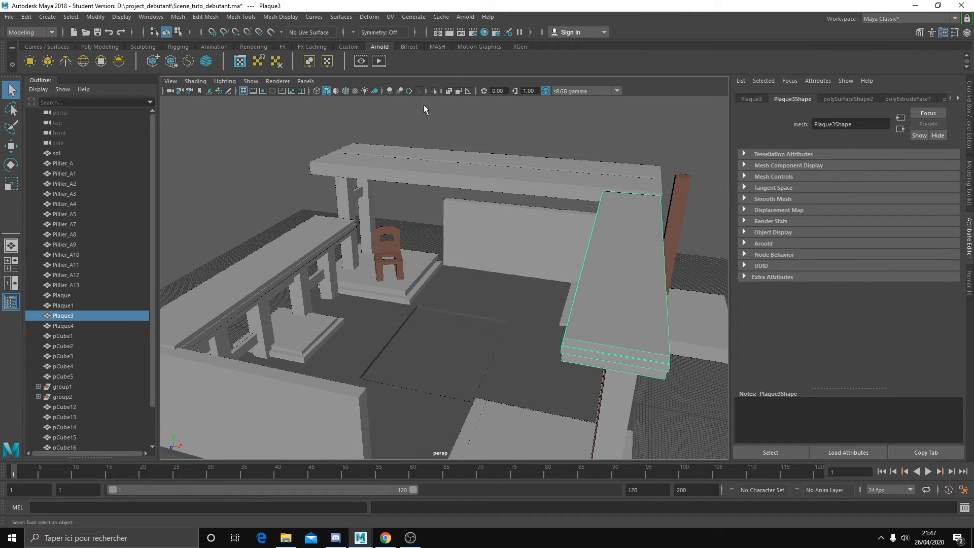
- Reopen the Hypershade and view lambert1's settings in its Property Editor, closing the editor again
left_click(485, 32)
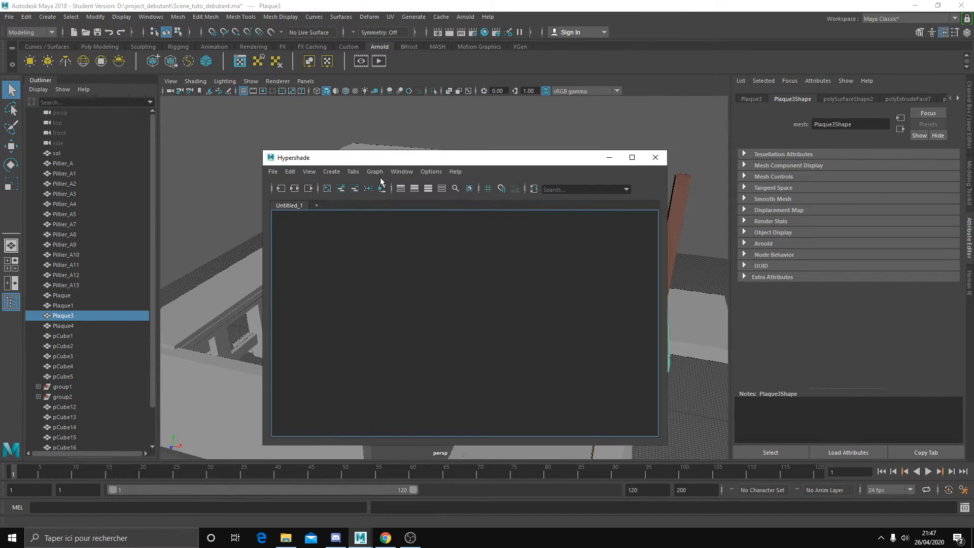
left_click(402, 171)
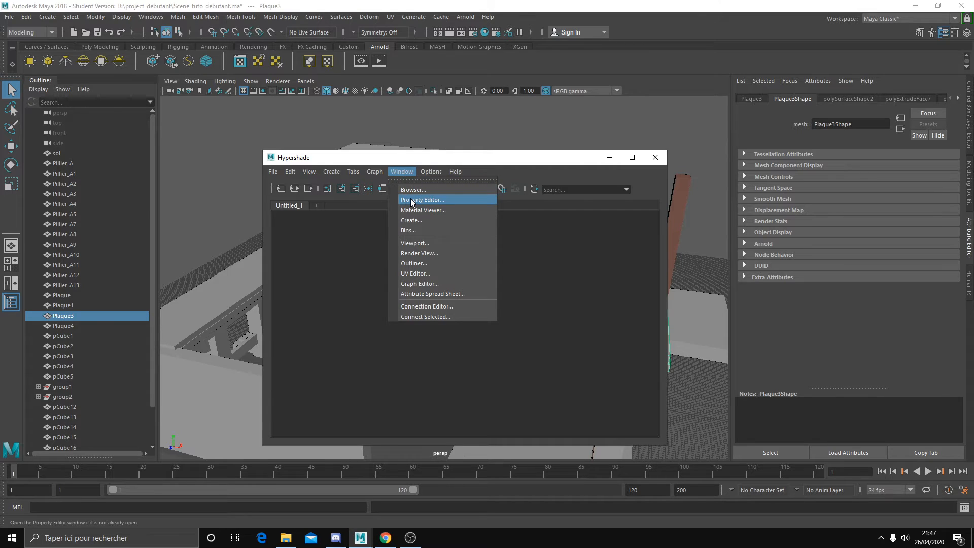
left_click(412, 200)
left_click_drag(430, 165, 552, 171)
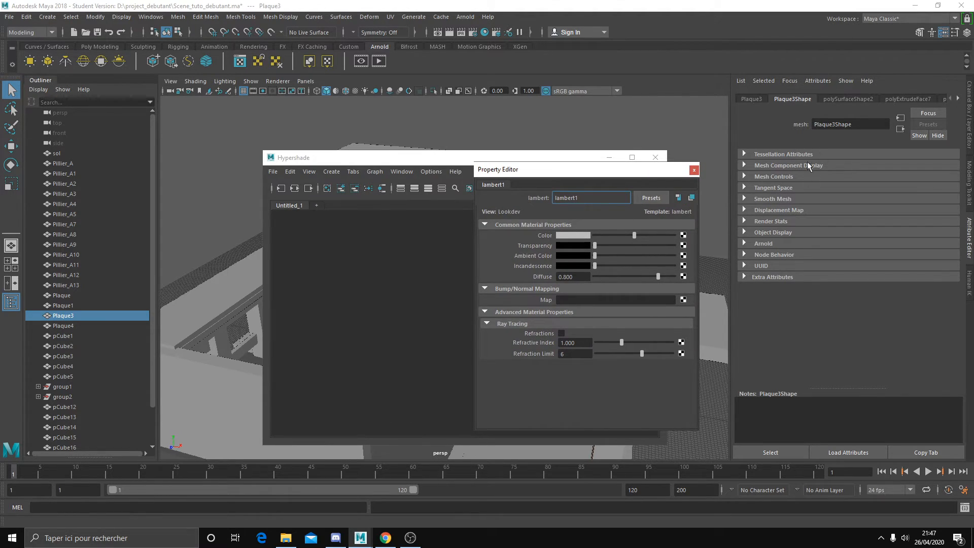
left_click(694, 170)
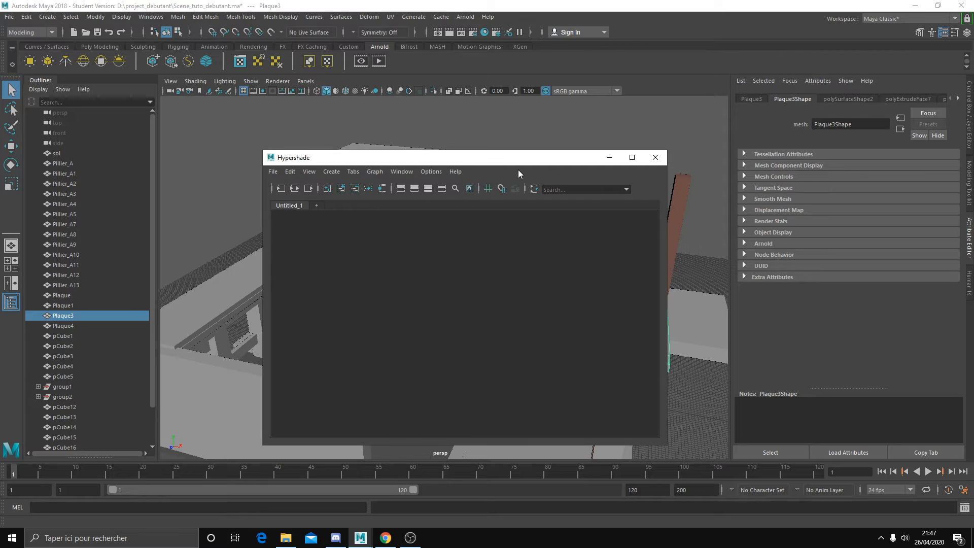
- Dock the material Browser above the Hypershade's node graph, and move and enlarge the Hypershade window
left_click(401, 172)
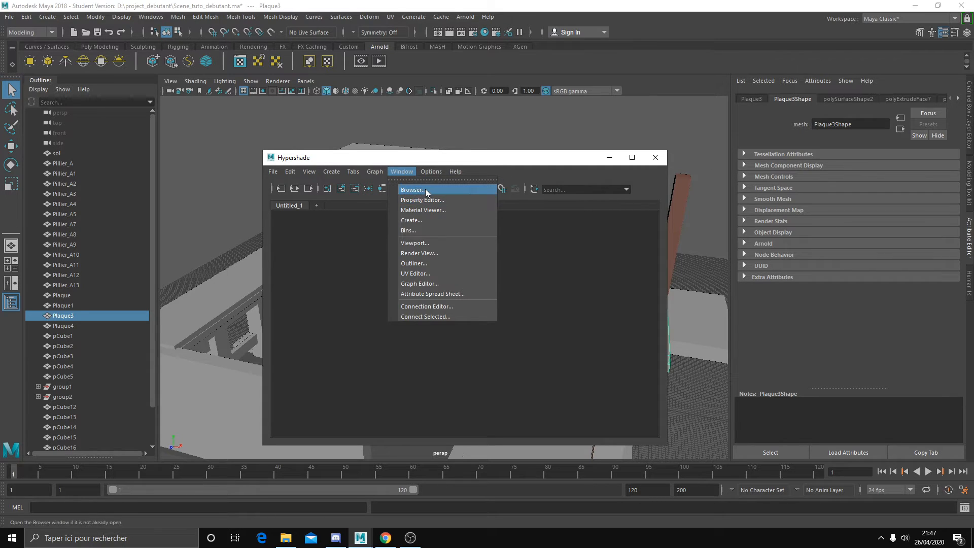
left_click(413, 190)
left_click_drag(300, 226, 315, 196)
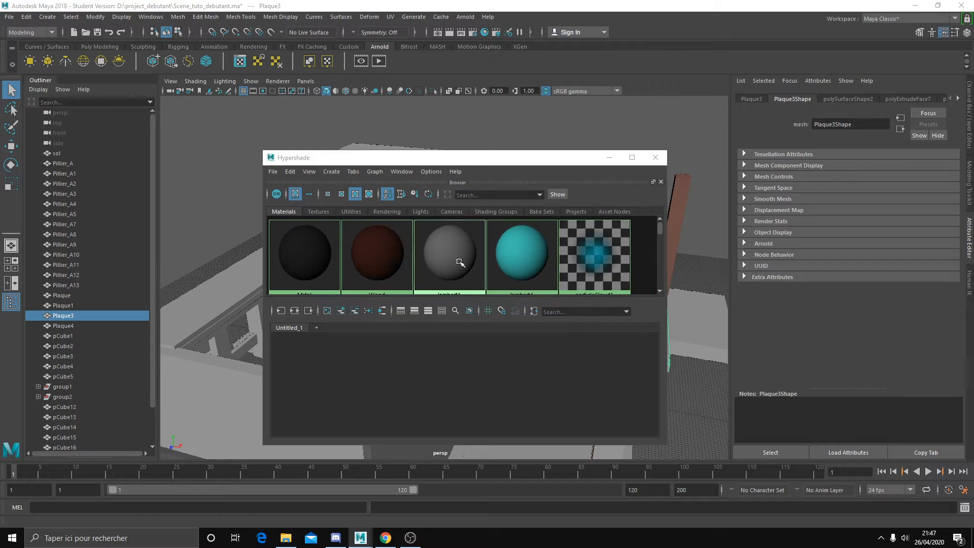
left_click_drag(494, 158, 401, 105)
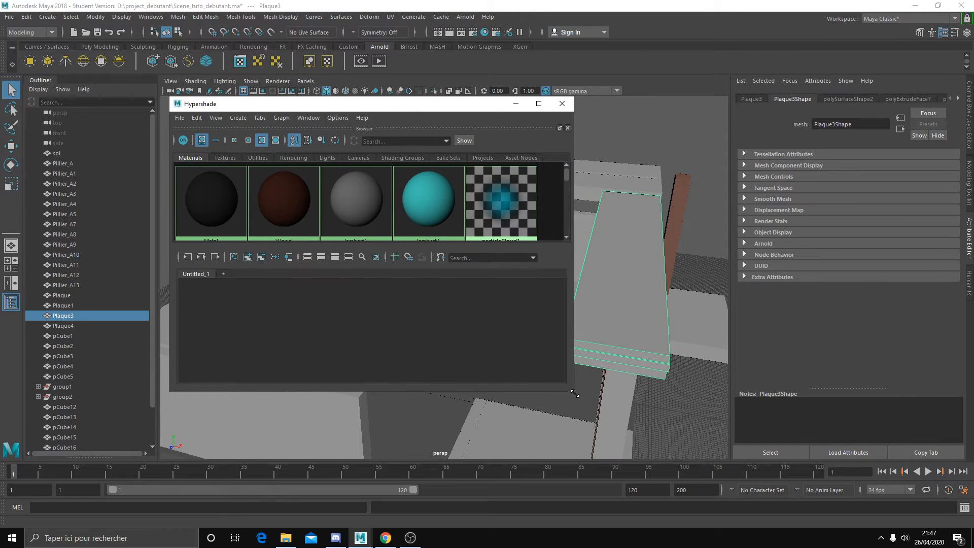
left_click_drag(575, 394, 706, 456)
- Graph the Wood material's input and output connections in the Hypershade work area
left_click(298, 211)
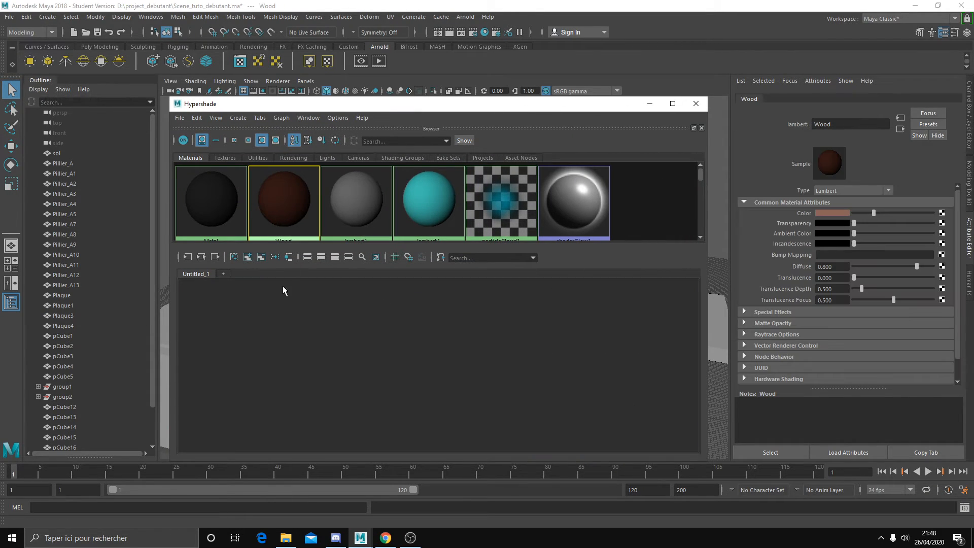
left_click(215, 256)
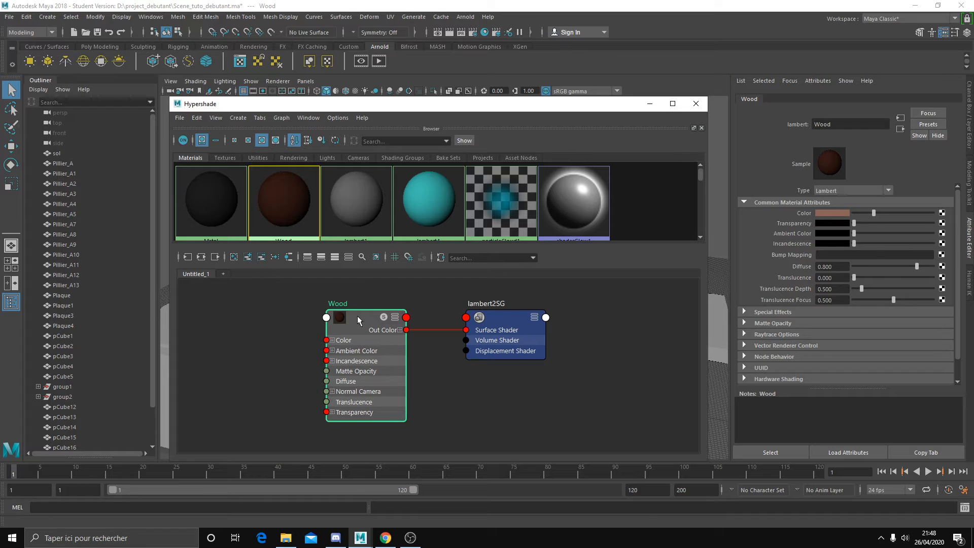
left_click(385, 297)
left_click(312, 118)
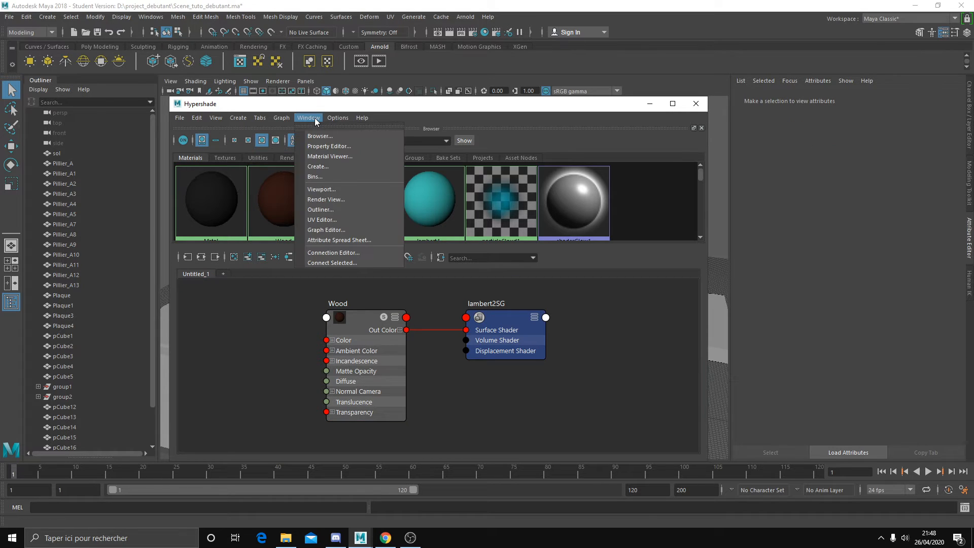
left_click(333, 199)
left_click(587, 186)
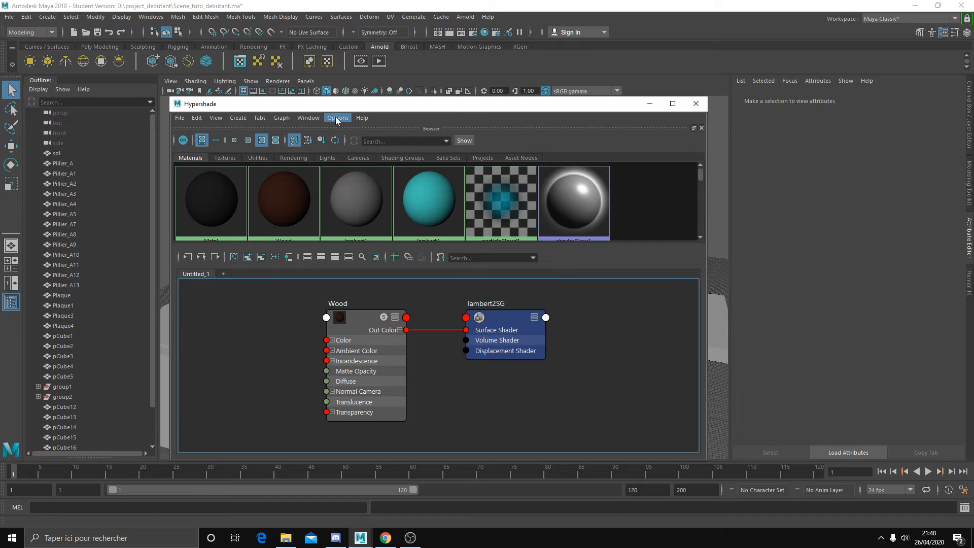
left_click(309, 117)
left_click(325, 136)
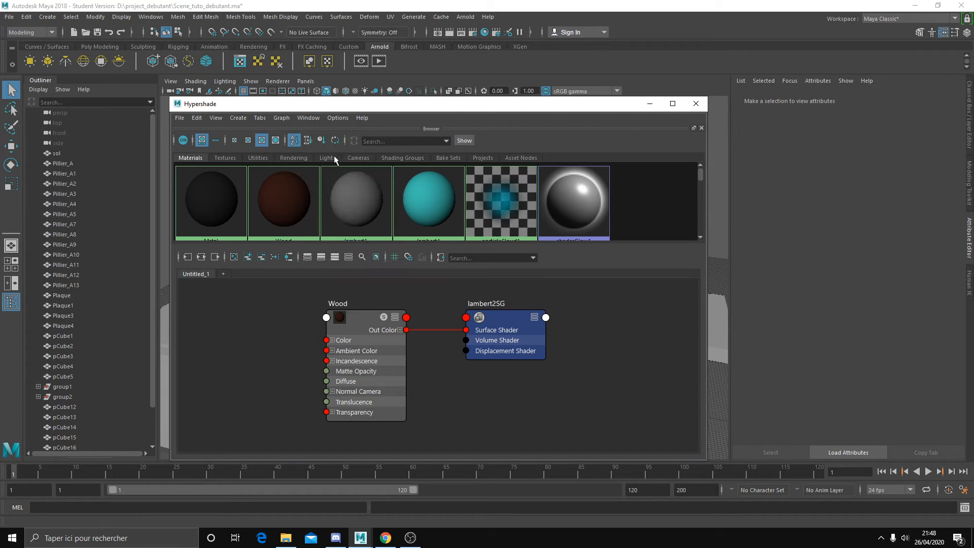
- Dock the Create node library beside the Hypershade's node graph and widen it slightly
left_click(311, 117)
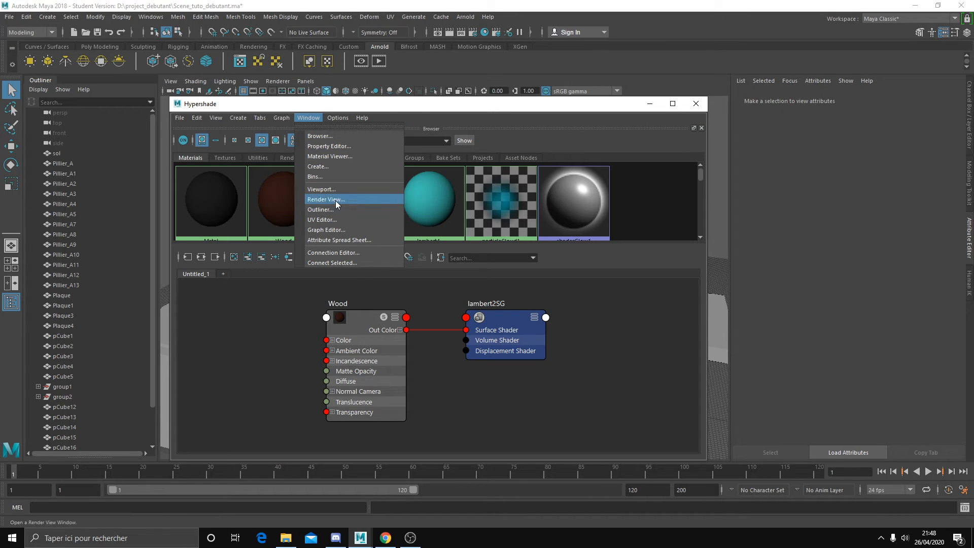
left_click(336, 166)
left_click_drag(388, 164, 210, 295)
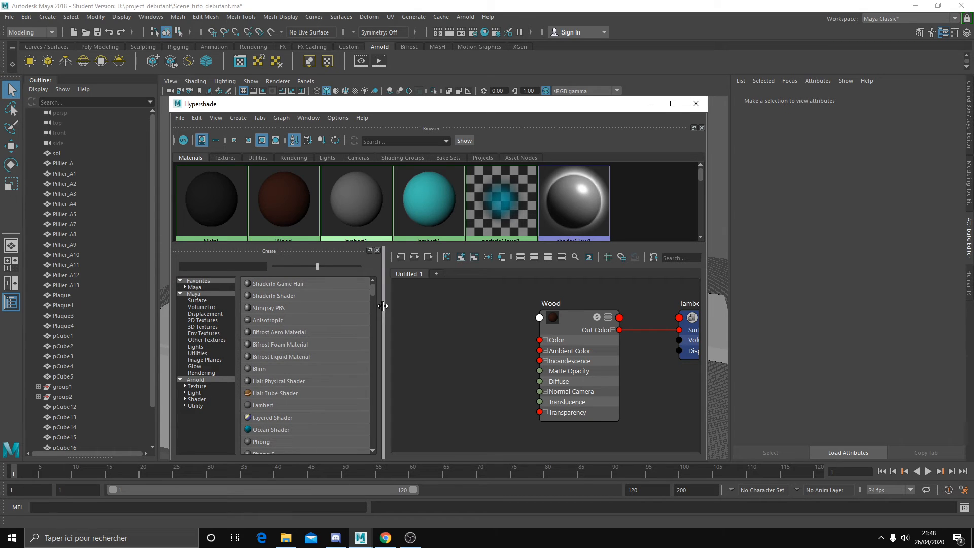
left_click_drag(382, 307, 388, 308)
- Browse the Maya node categories in the Create library, including Surface, Volumetric and the texture groups
left_click(196, 295)
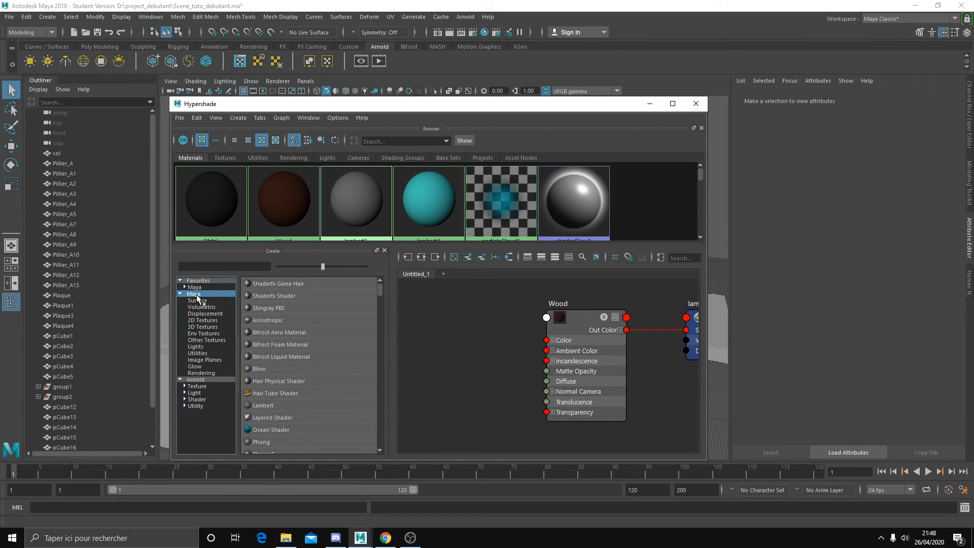
scroll(285, 325, "down", 8)
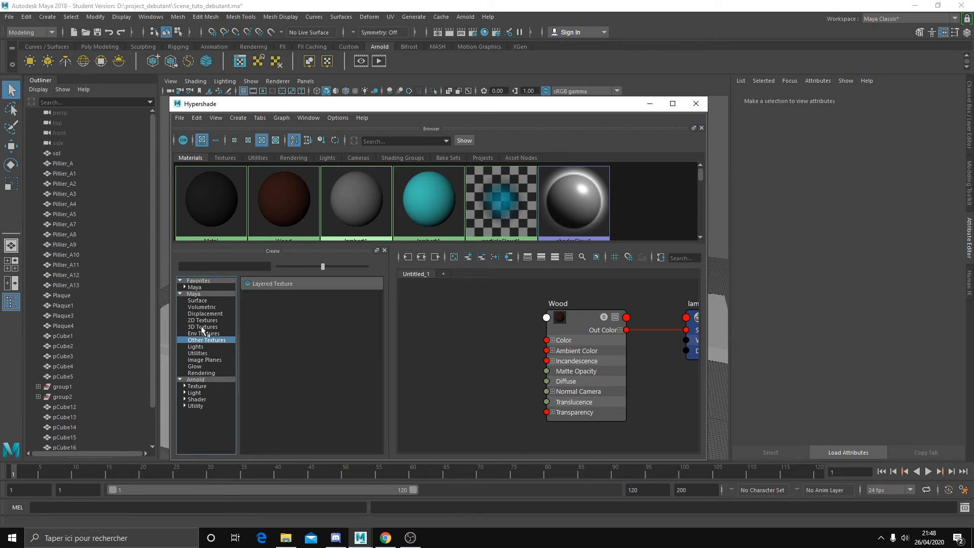
left_click(202, 307)
left_click(197, 300)
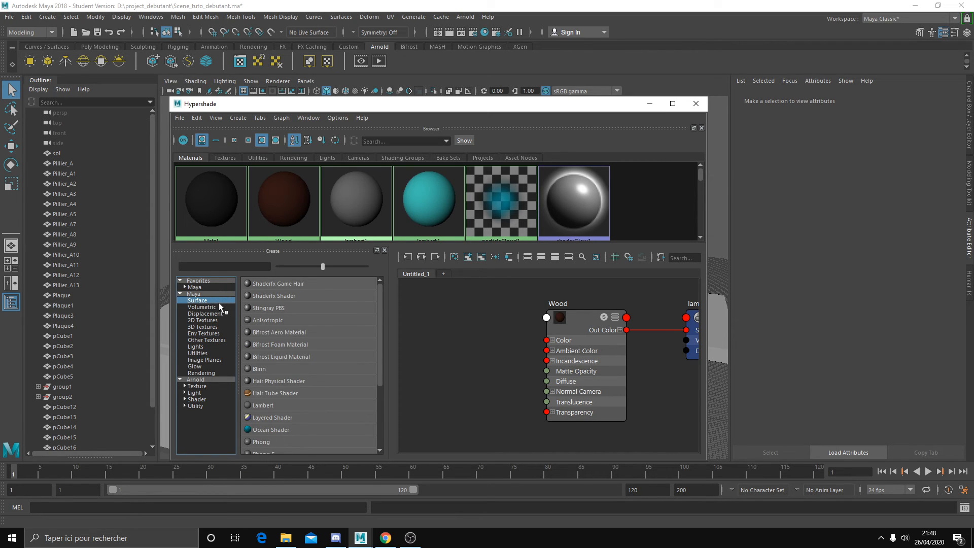
left_click(200, 295)
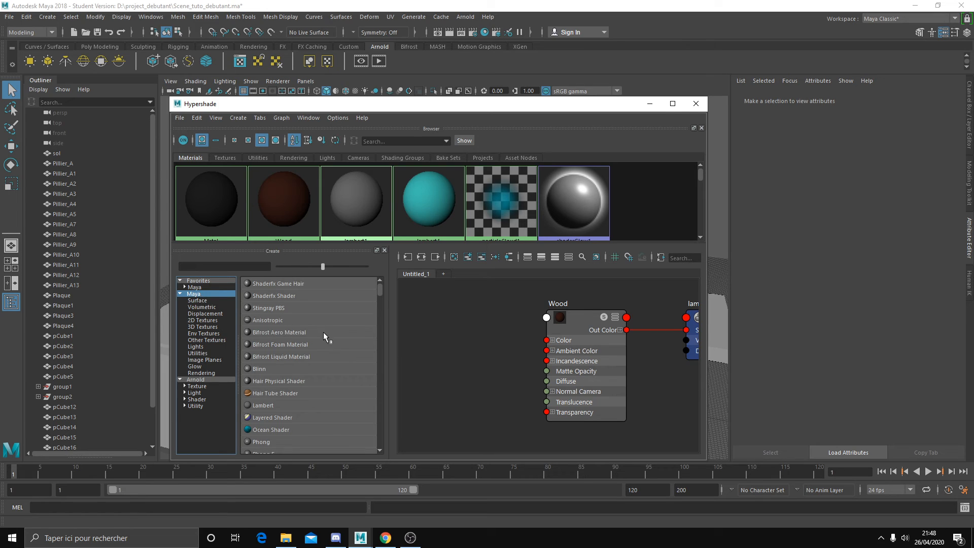
middle_click_drag(475, 332, 455, 314, "alt")
key("Tab")
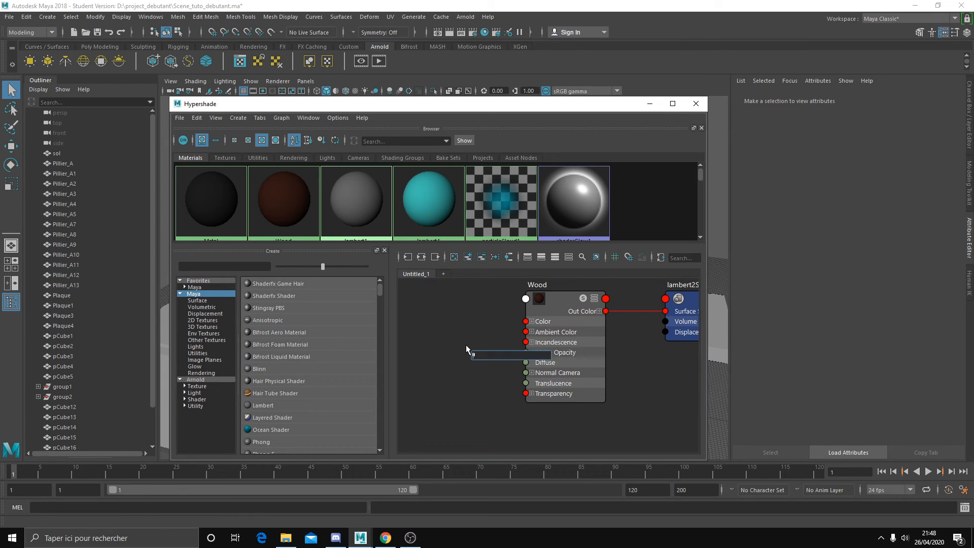
left_click(451, 373)
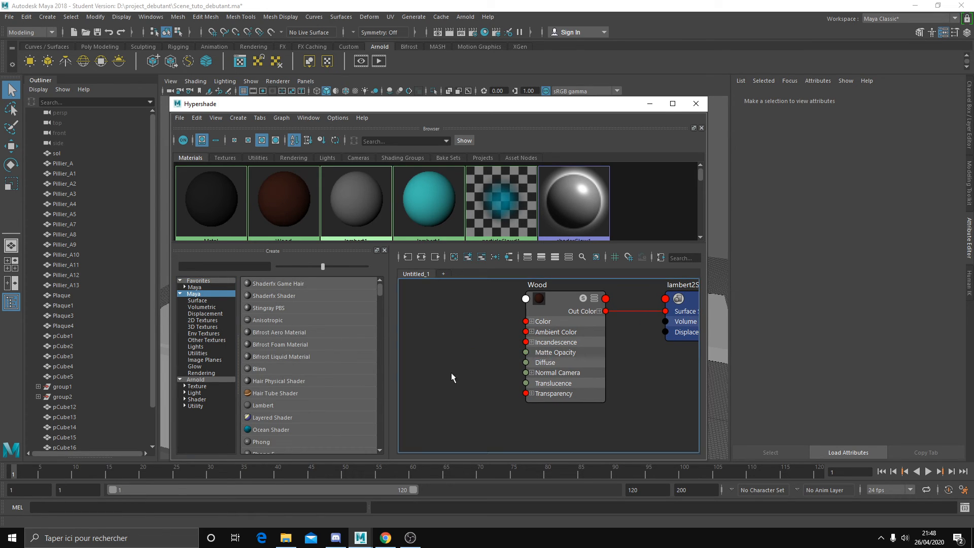
scroll(436, 354, "down", 3)
scroll(510, 393, "up", 2)
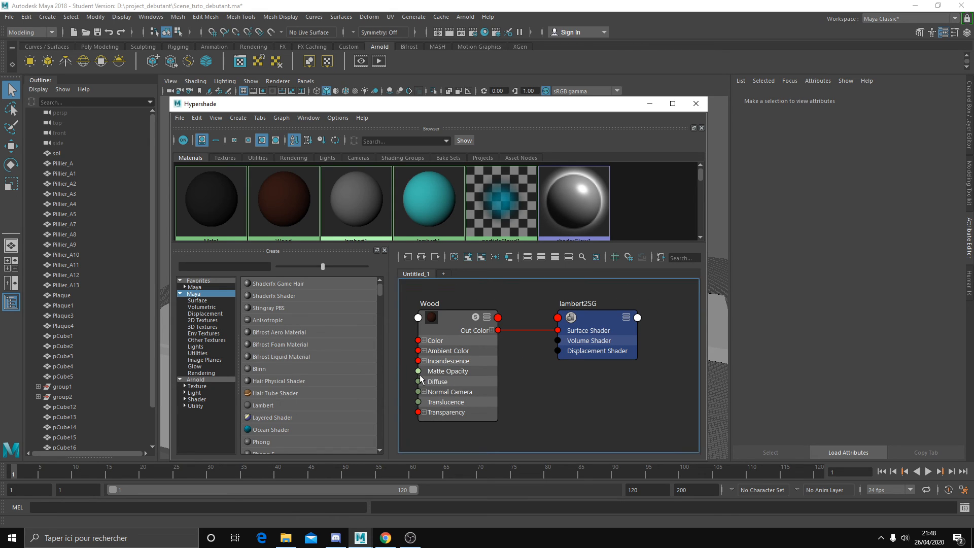
middle_click_drag(411, 370, 470, 374, "alt")
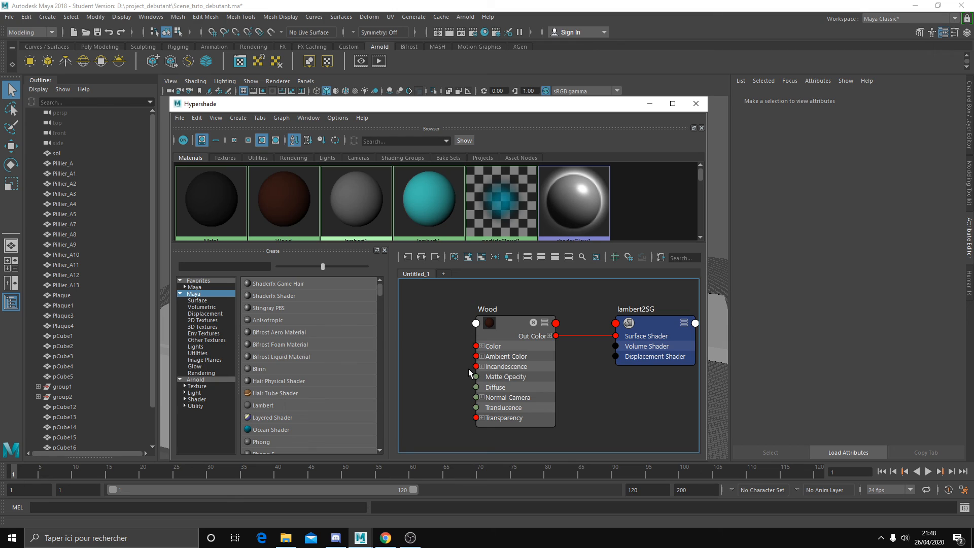